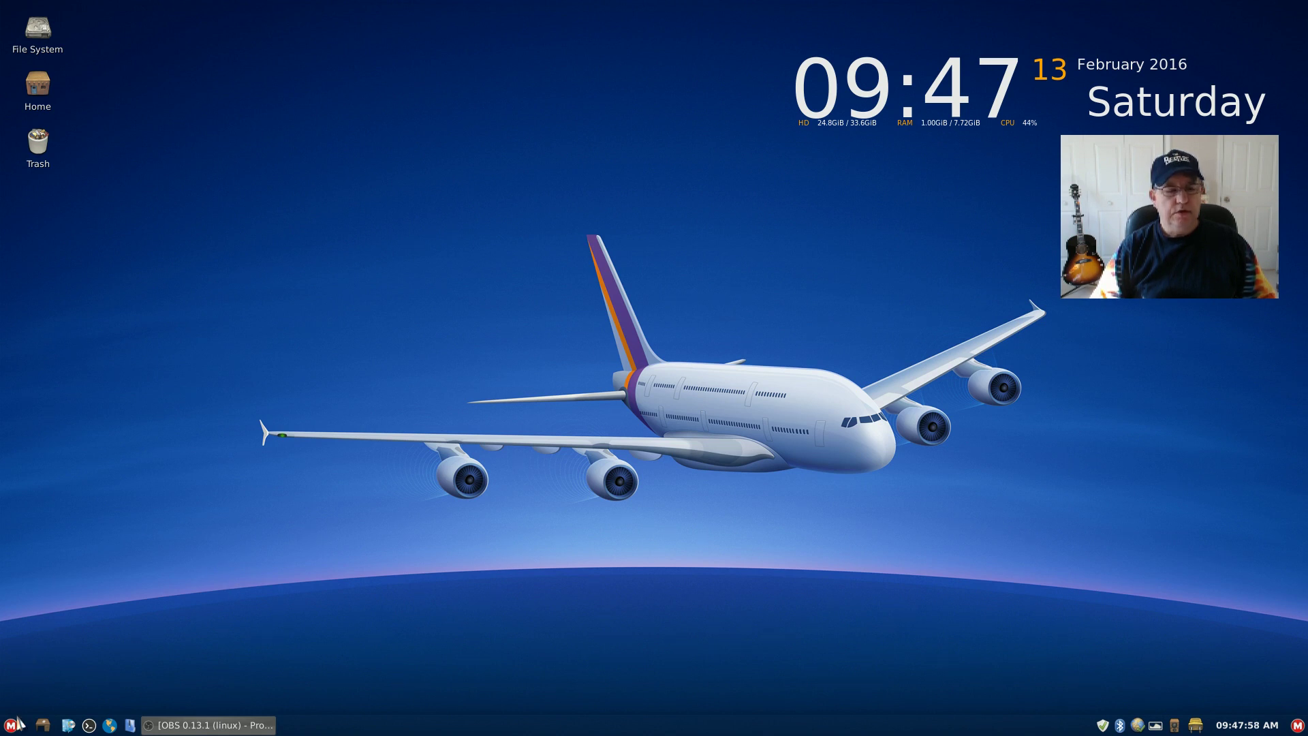
Launch Driver Manager from the Whisker menu's System category, entering the account password
{"action": "left_click", "coordinate": [12, 725]}
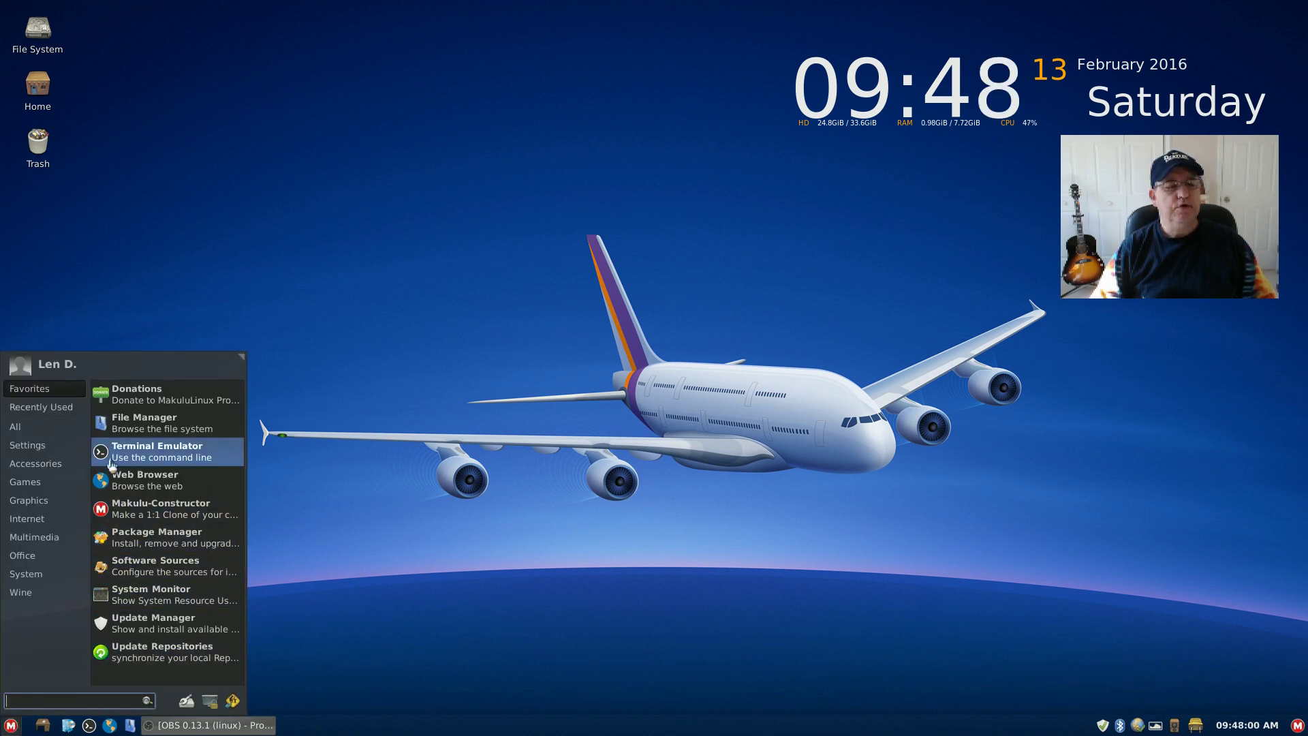
{"action": "left_click", "coordinate": [39, 575]}
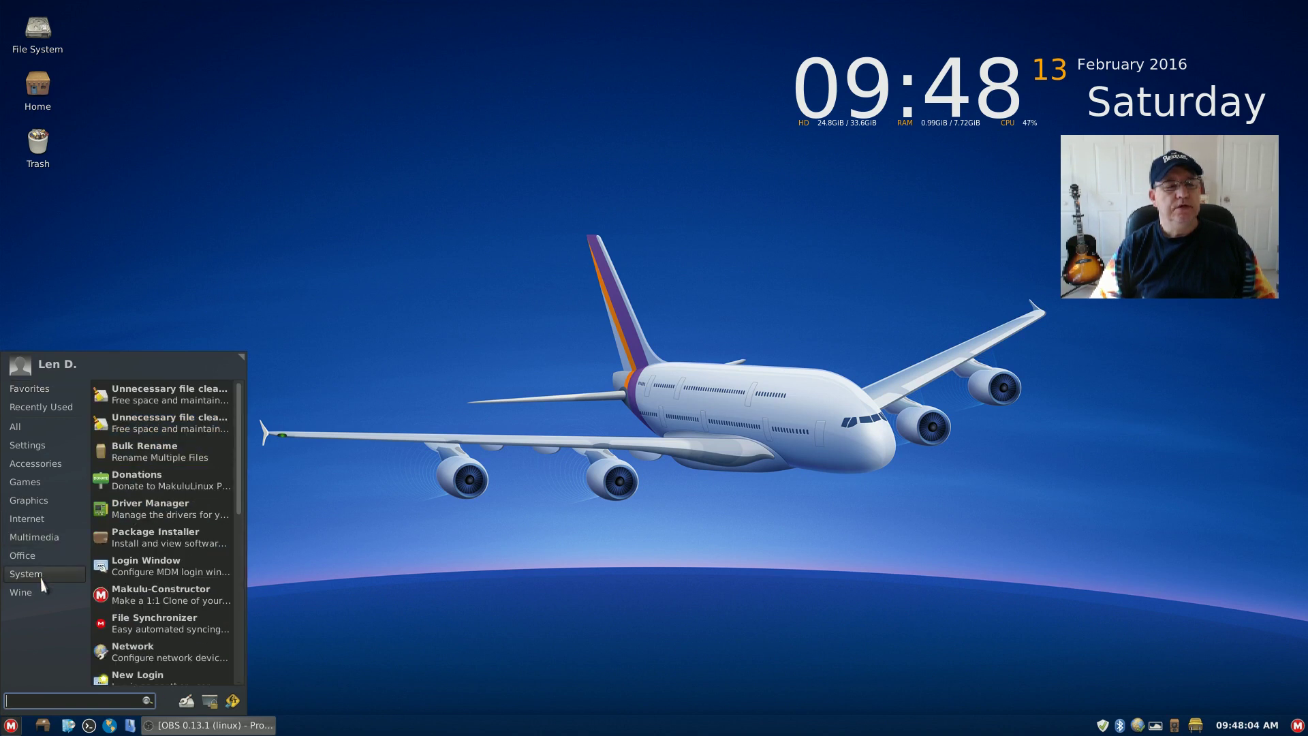
{"action": "left_click", "coordinate": [198, 514]}
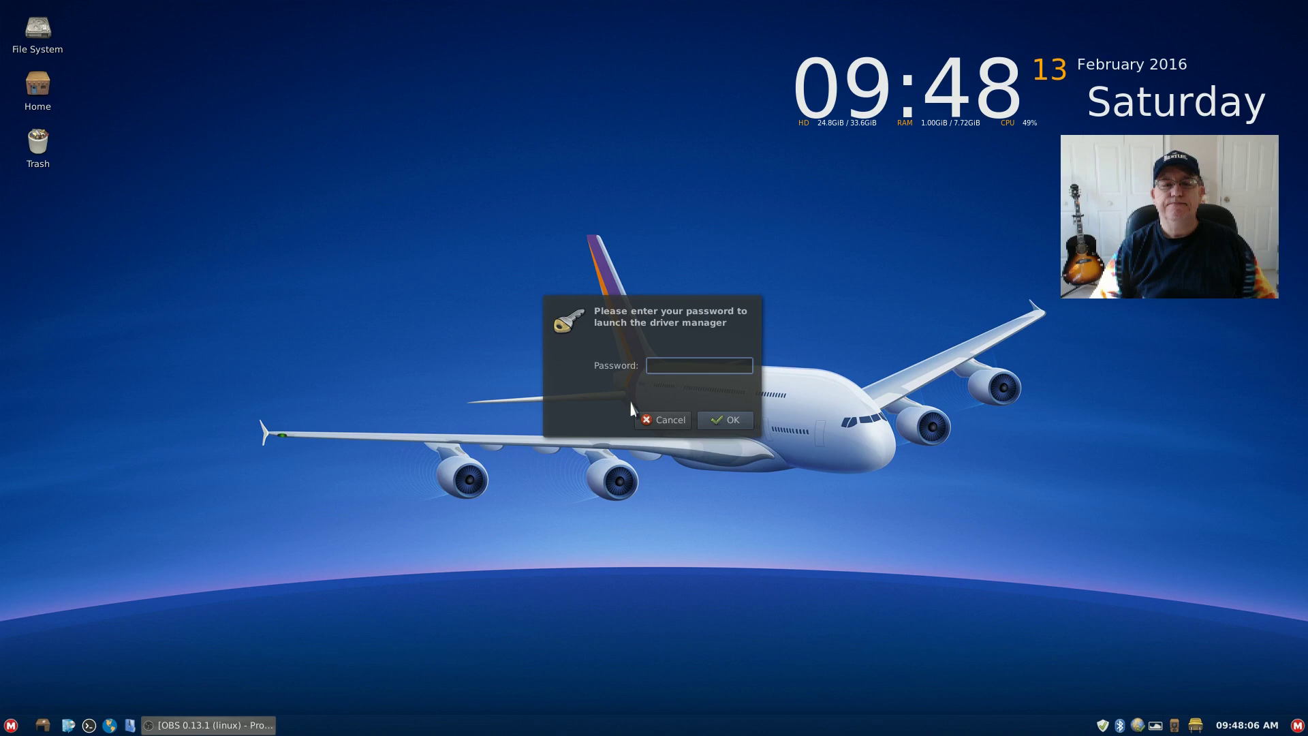
{"action": "type", "text": "*****"}
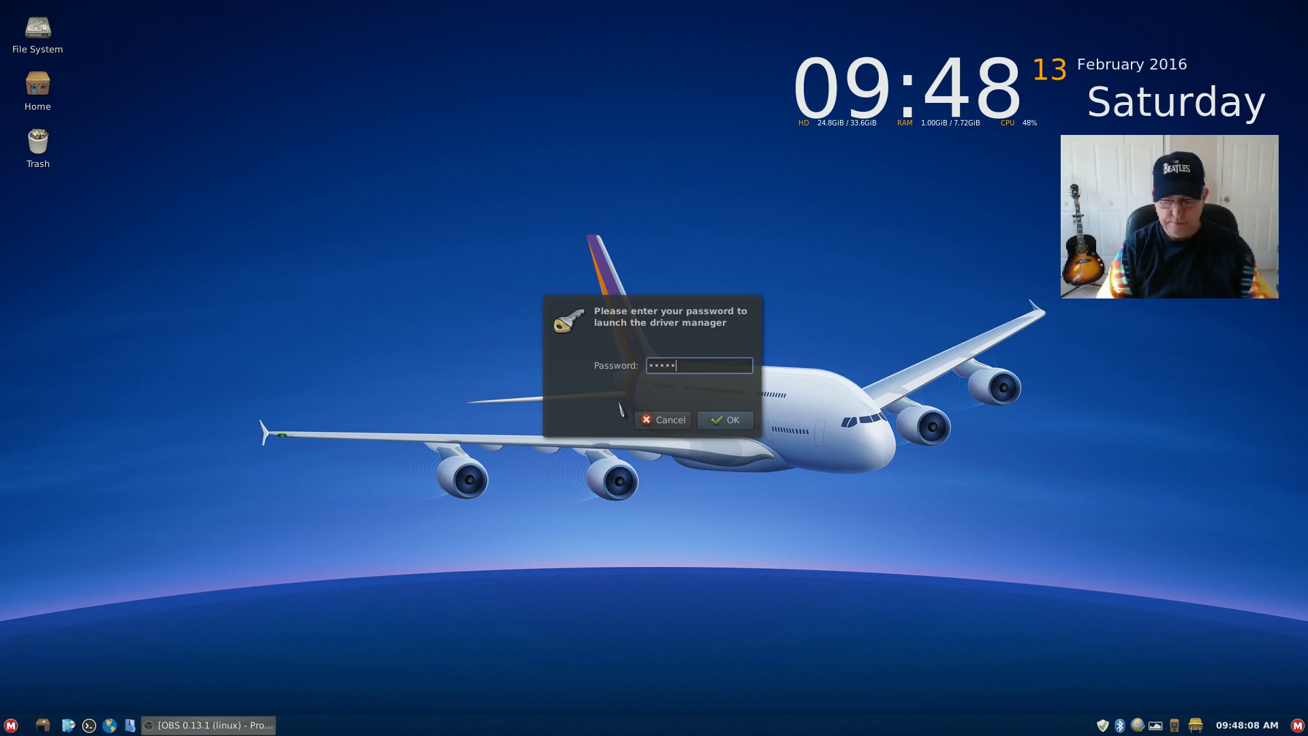
{"action": "key", "text": "Return"}
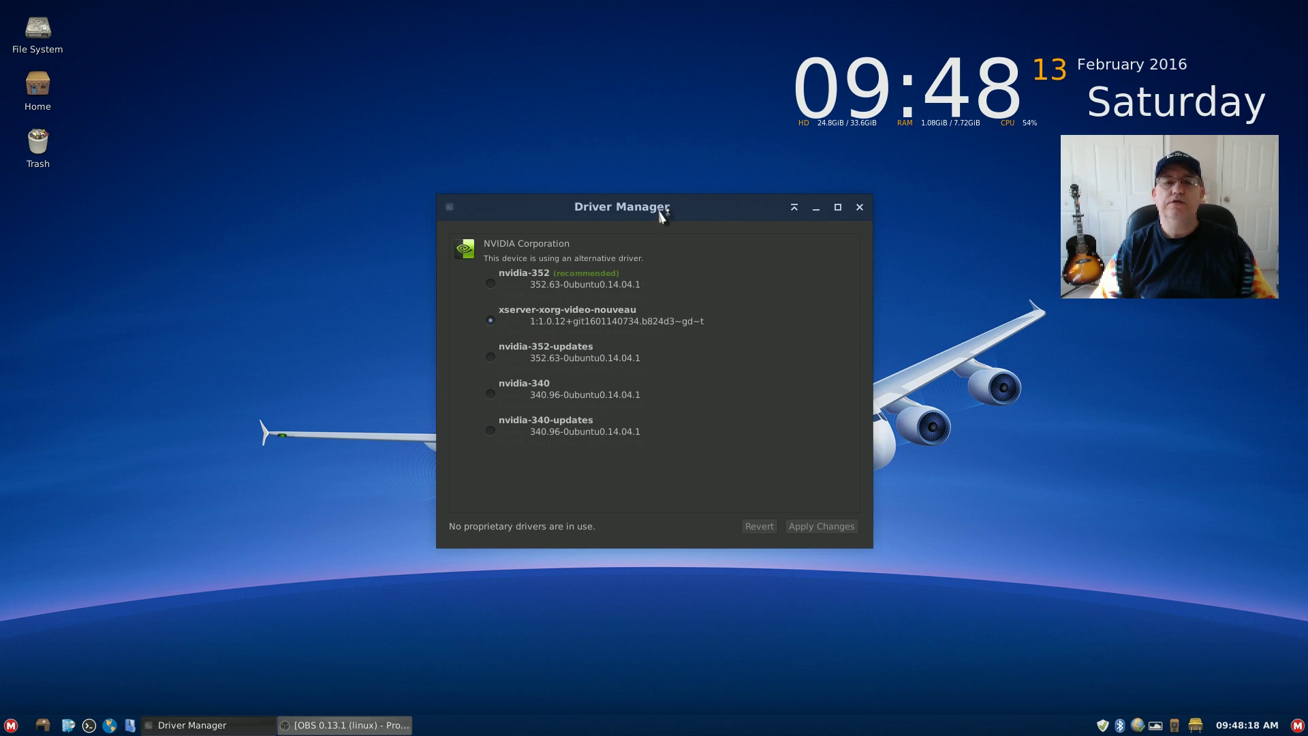
{"action": "mouse_move", "coordinate": [661, 214]}
{"action": "left_mouse_down"}
{"action": "mouse_move", "coordinate": [654, 260]}
{"action": "mouse_move", "coordinate": [672, 274]}
{"action": "mouse_move", "coordinate": [664, 234]}
{"action": "left_mouse_up"}
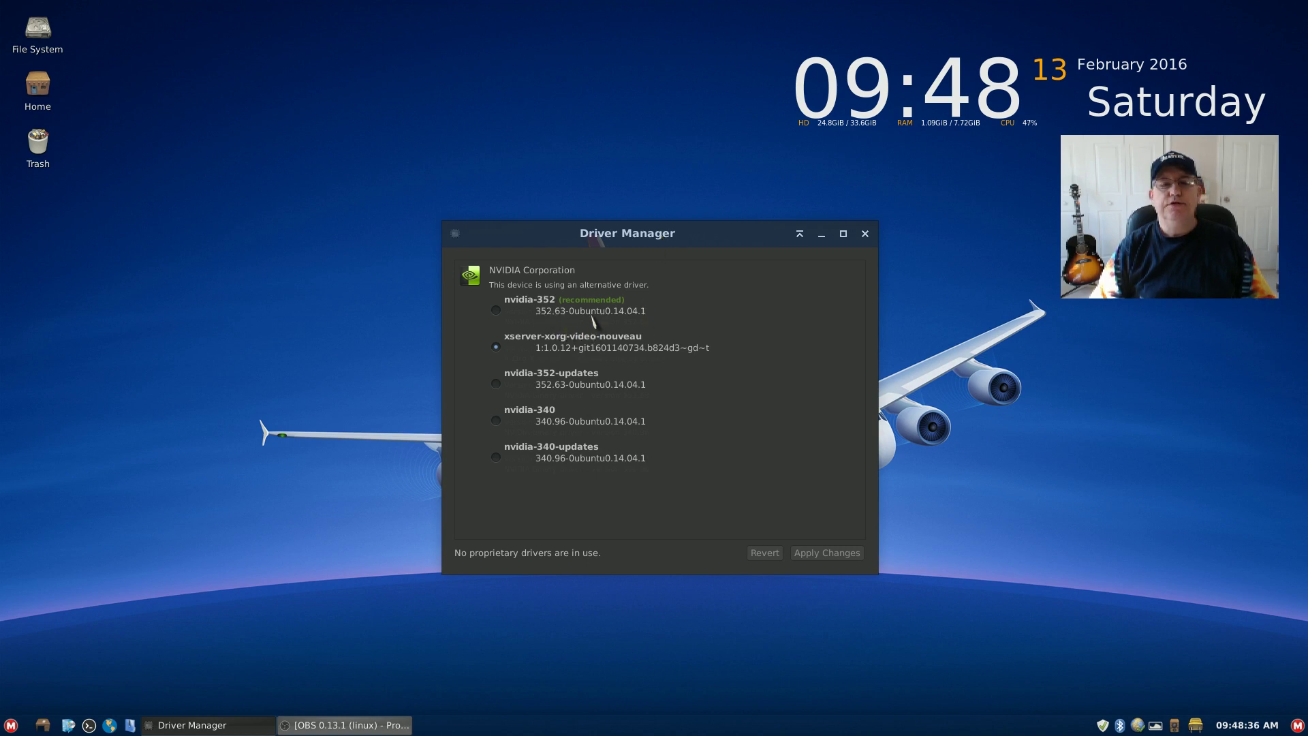
{"action": "left_click", "coordinate": [495, 310]}
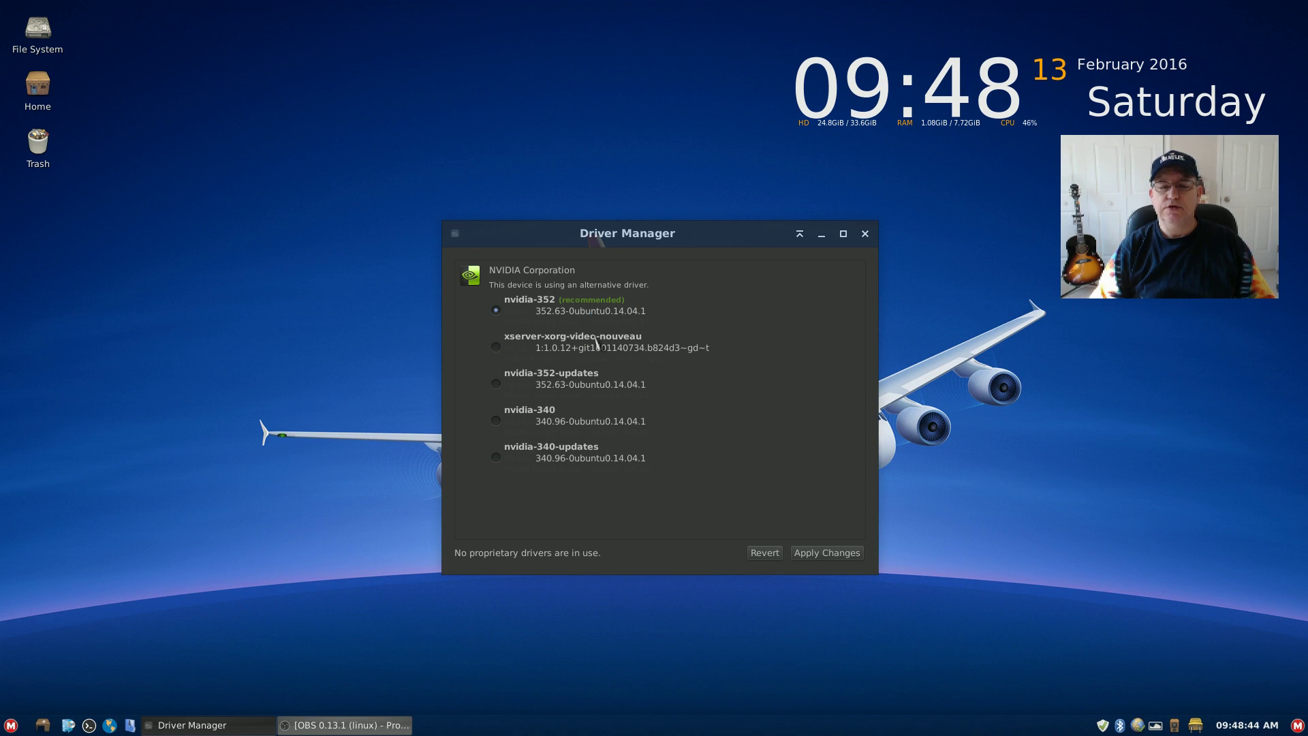
{"action": "left_click", "coordinate": [824, 554]}
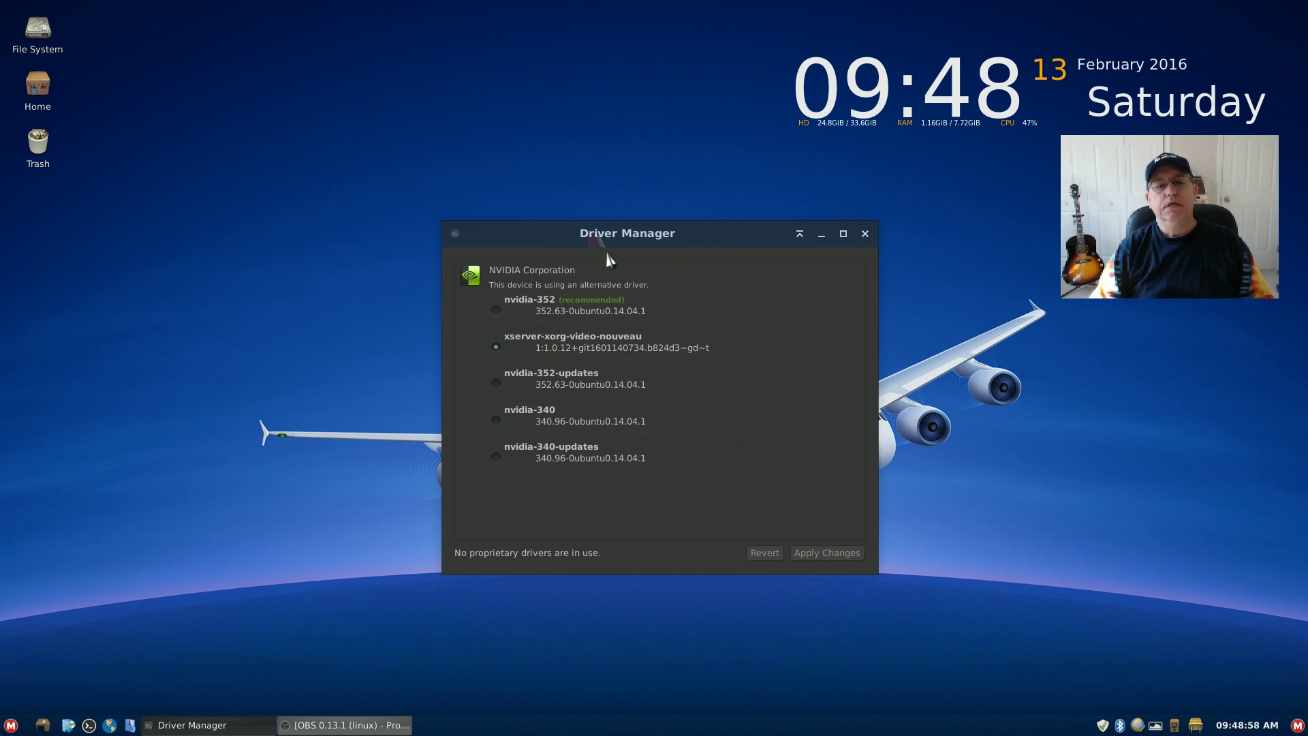
{"action": "left_click_drag", "start_coordinate": [627, 235], "coordinate": [370, 195]}
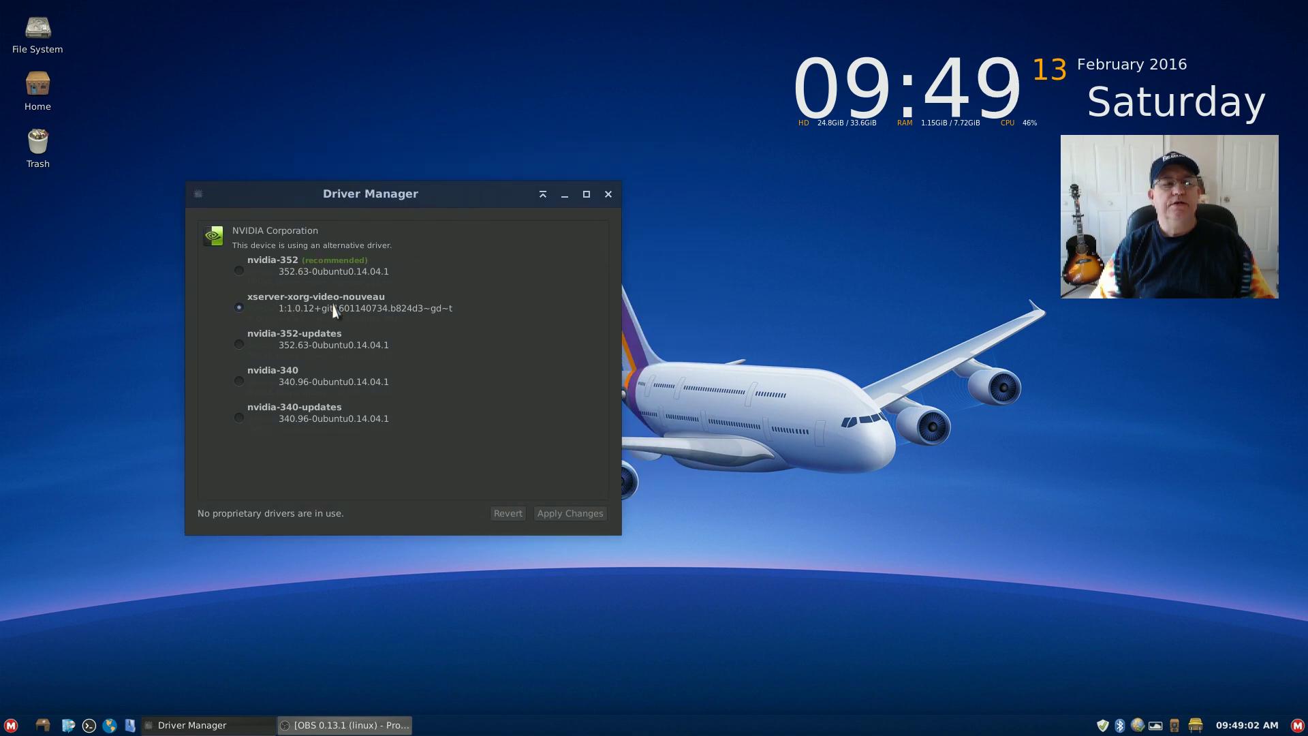
{"action": "left_click", "coordinate": [239, 271]}
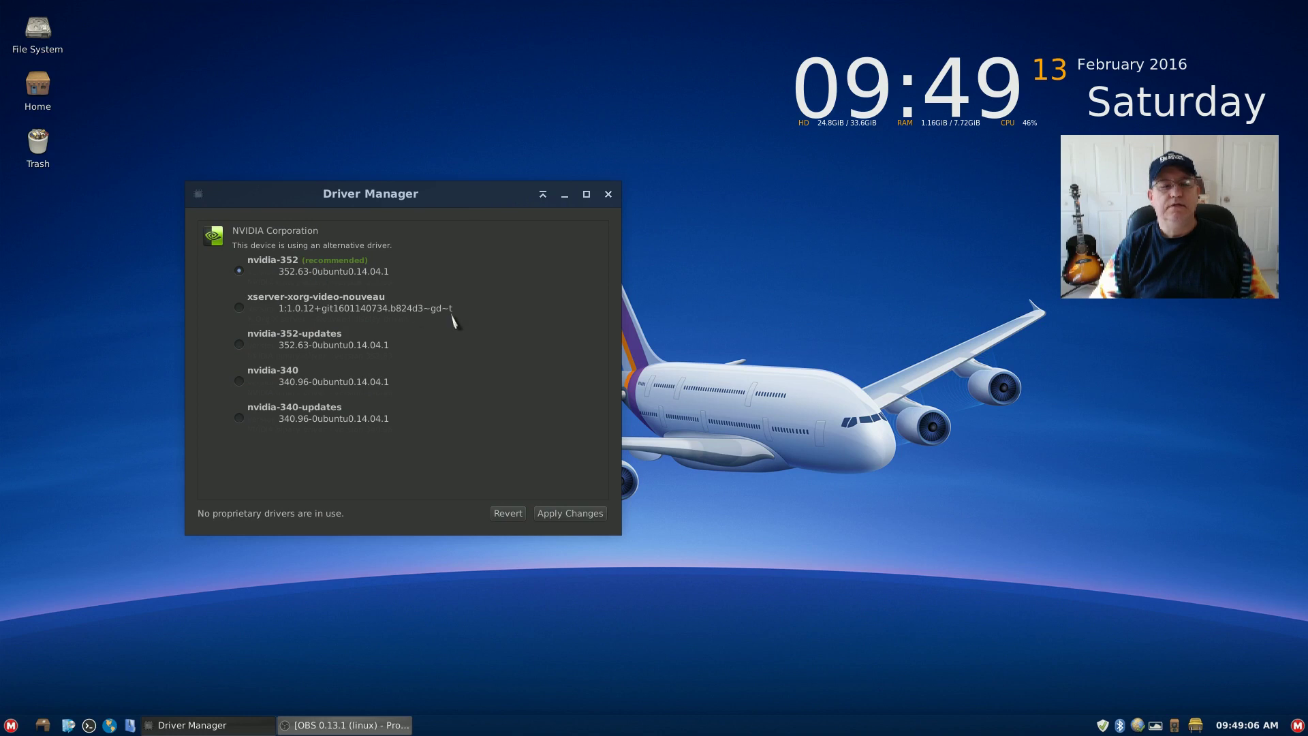
{"action": "left_click", "coordinate": [553, 519]}
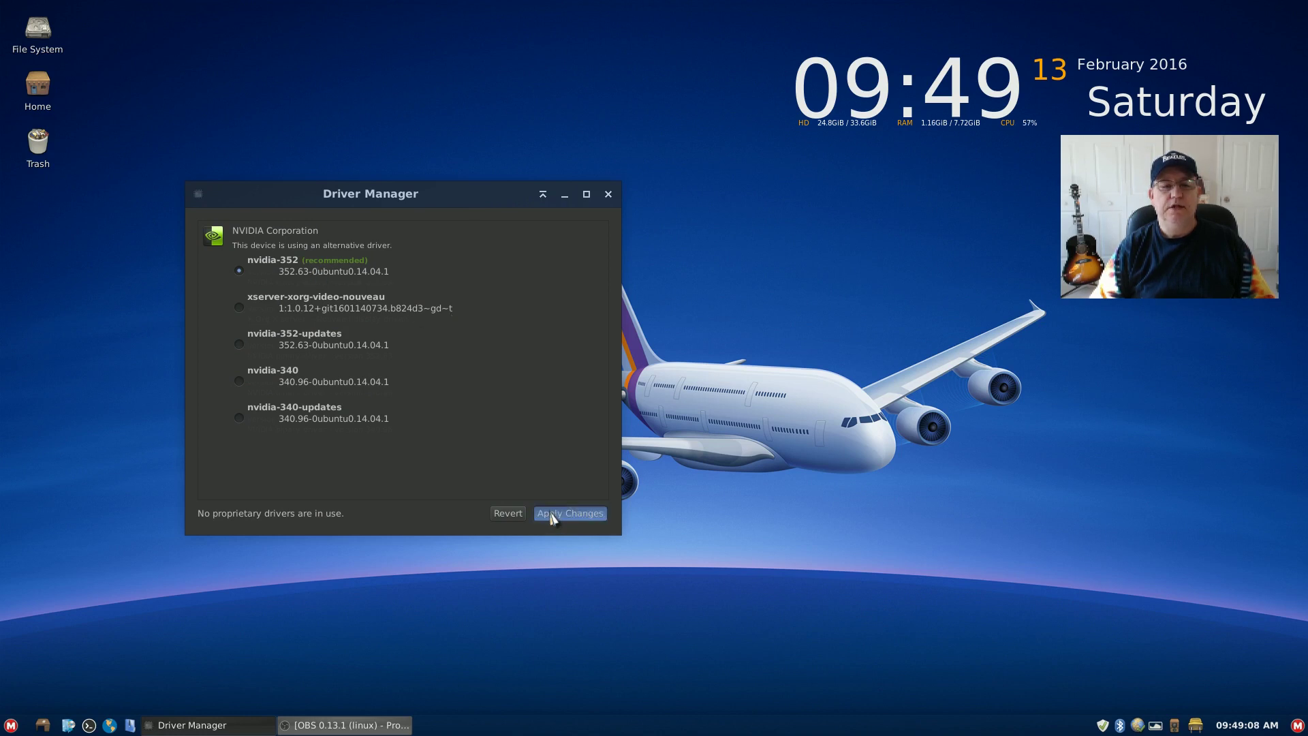
{"action": "left_click", "coordinate": [550, 515]}
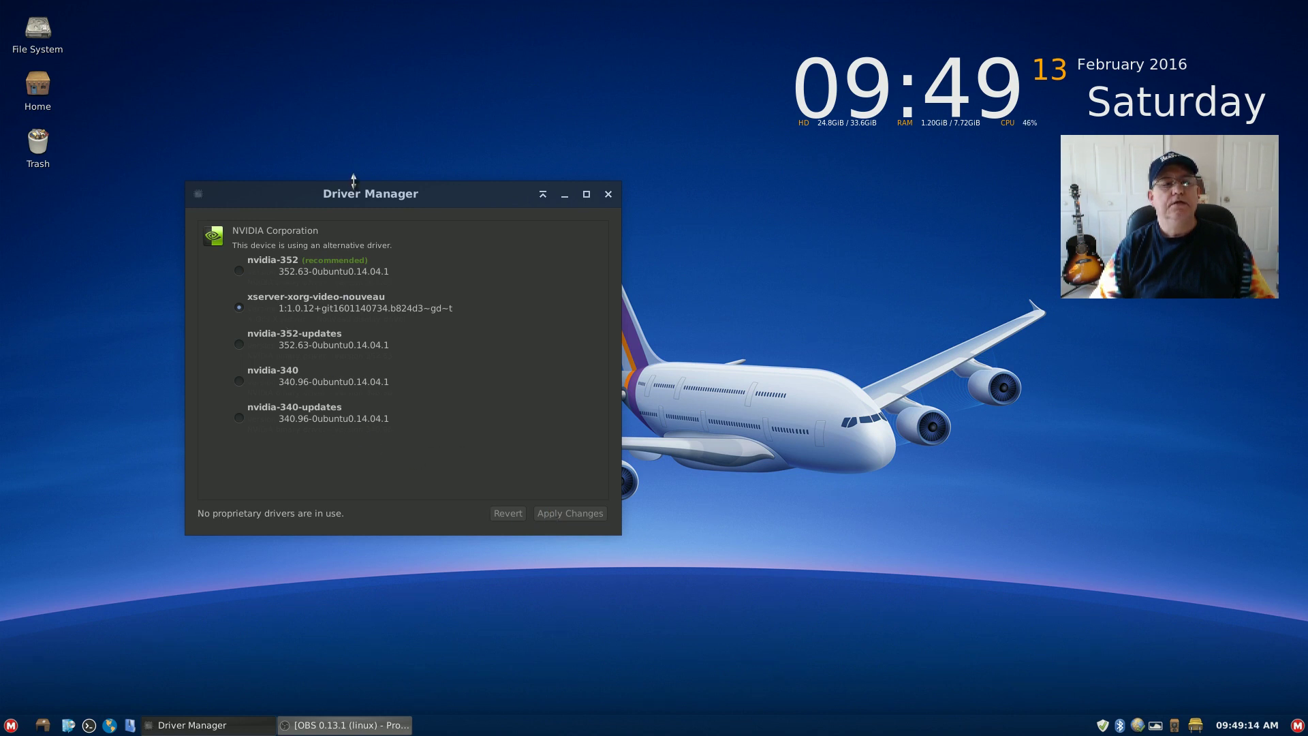
{"action": "left_click_drag", "start_coordinate": [369, 200], "coordinate": [614, 247]}
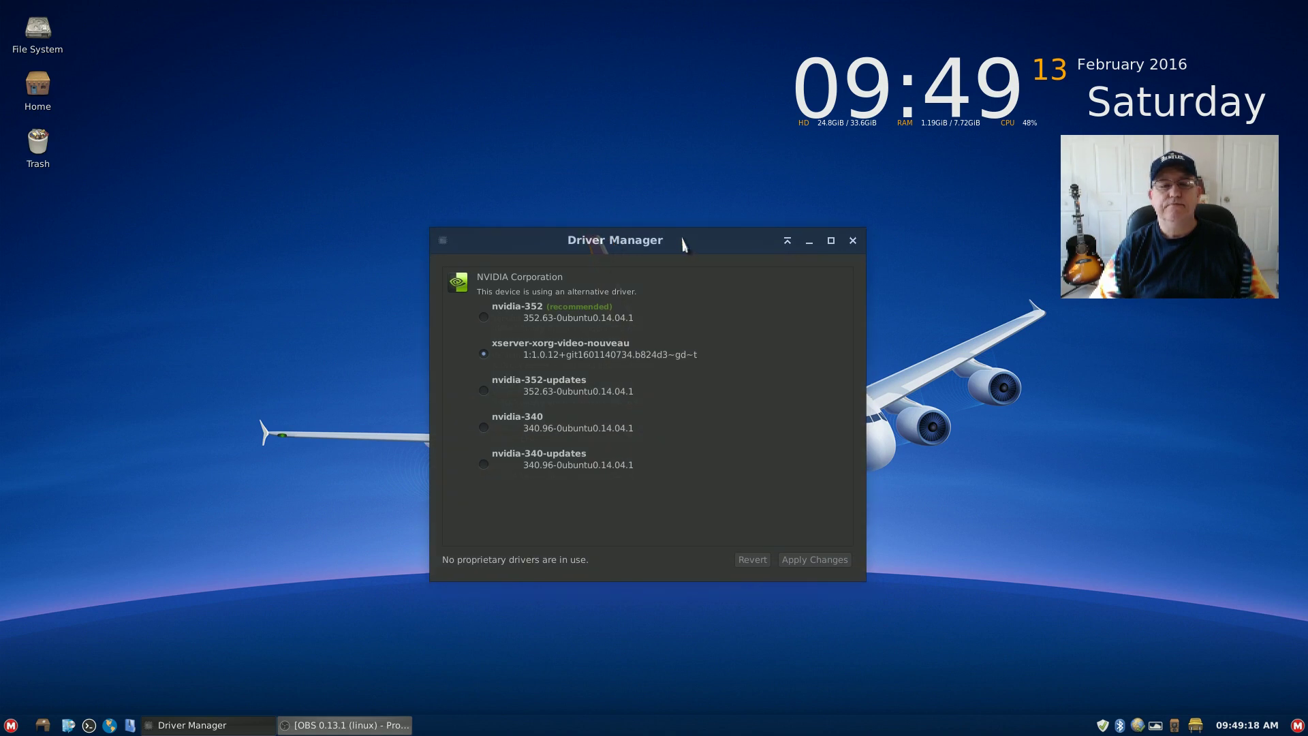
{"action": "left_click", "coordinate": [483, 317]}
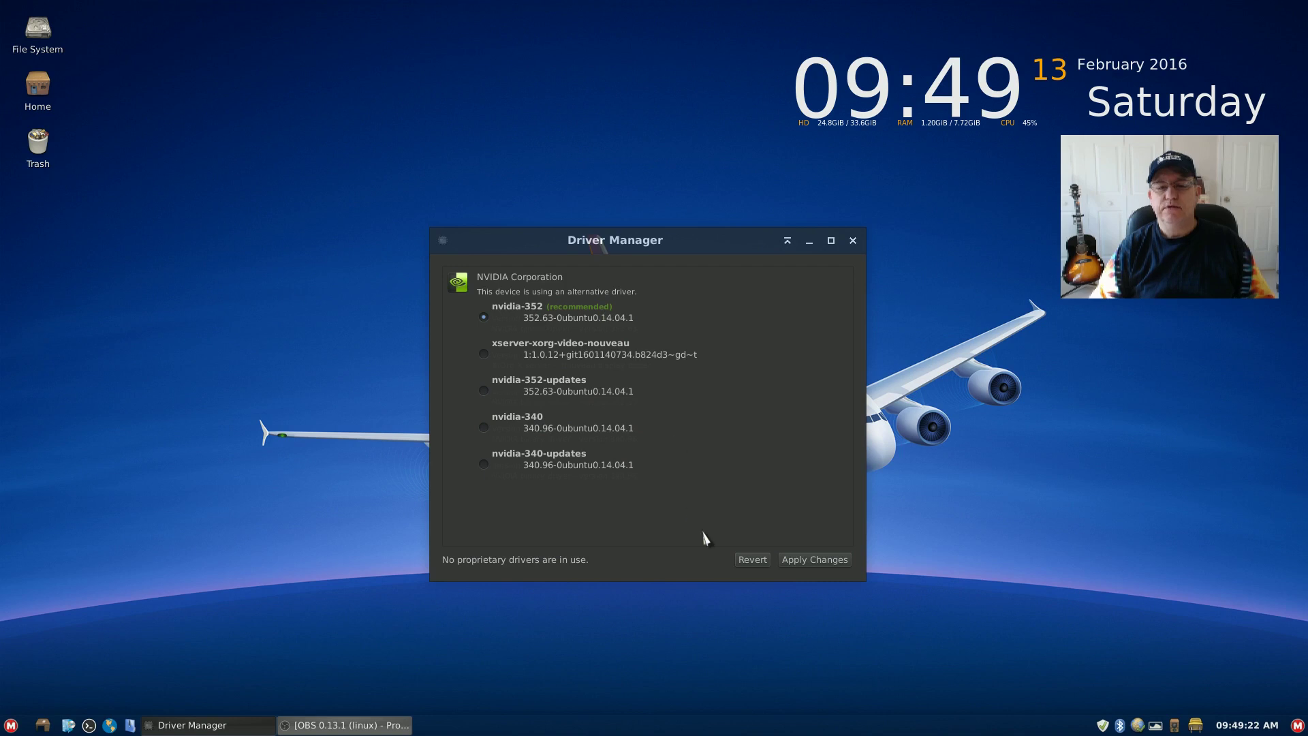
{"action": "left_click", "coordinate": [803, 567]}
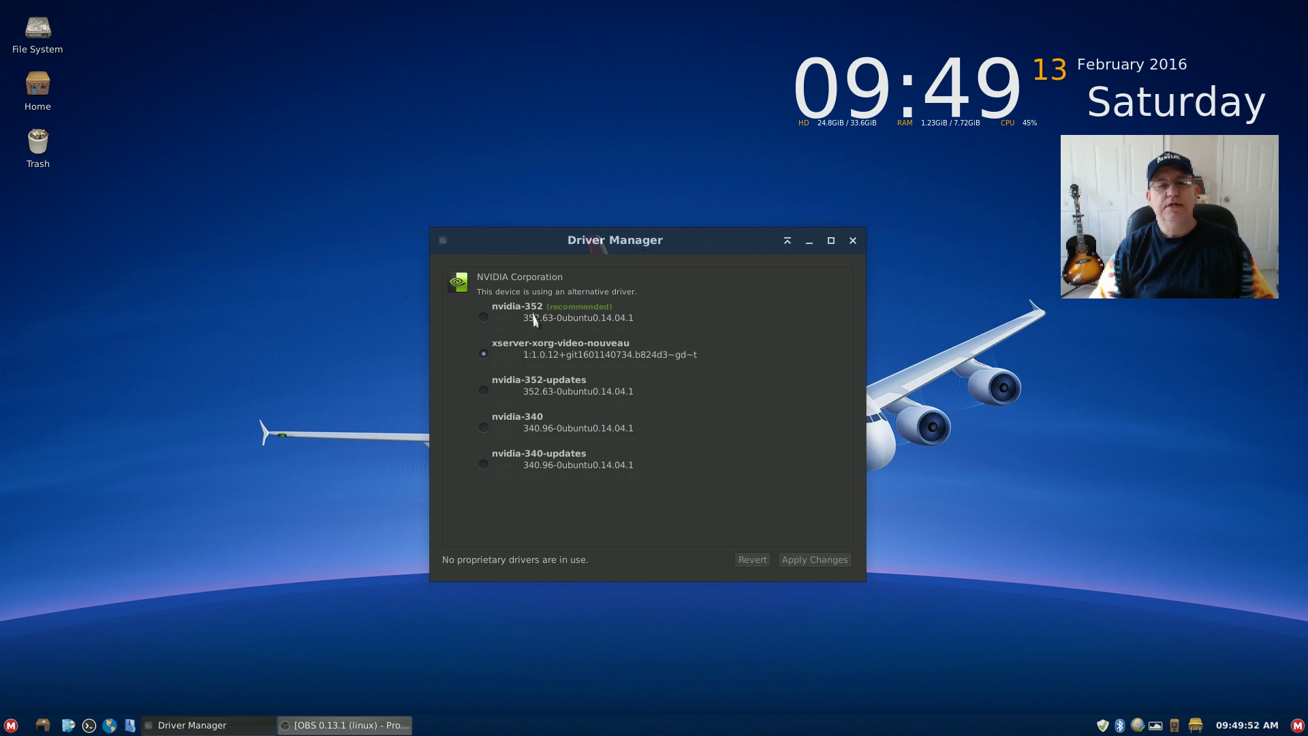
{"action": "left_click", "coordinate": [484, 317]}
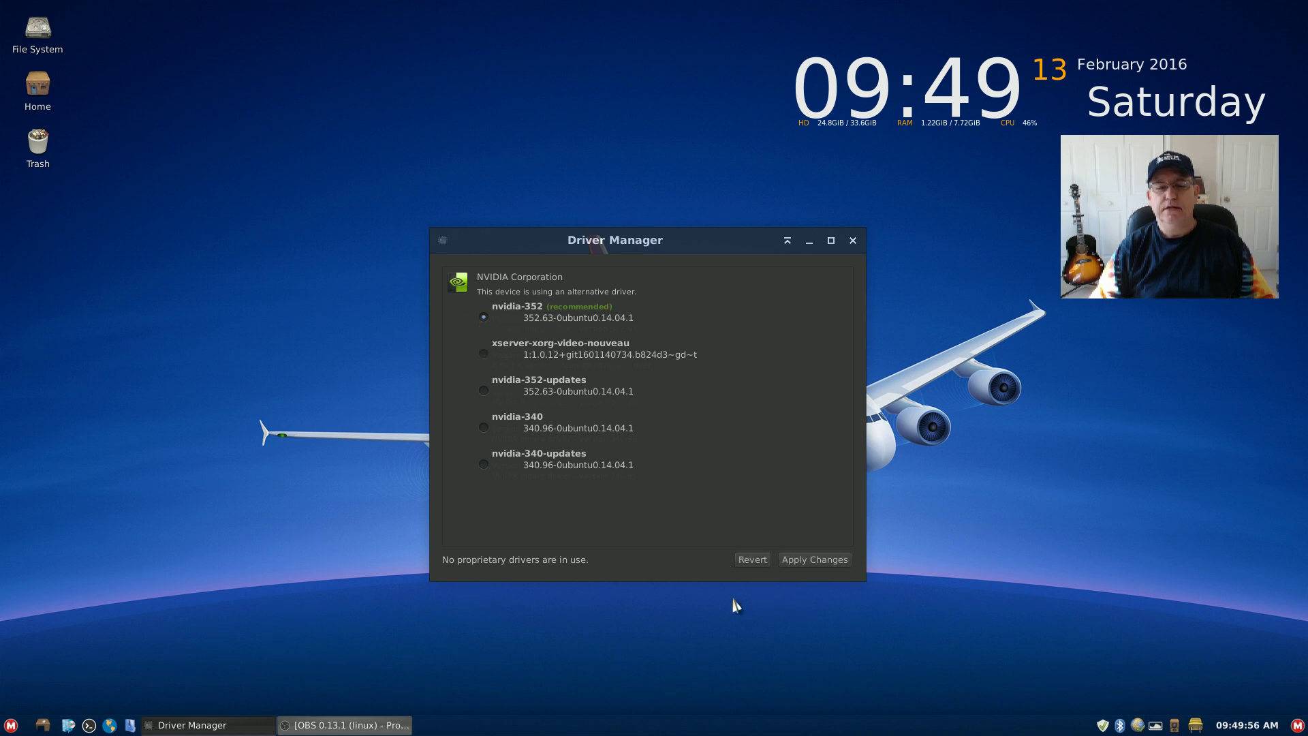
{"action": "left_click", "coordinate": [811, 565]}
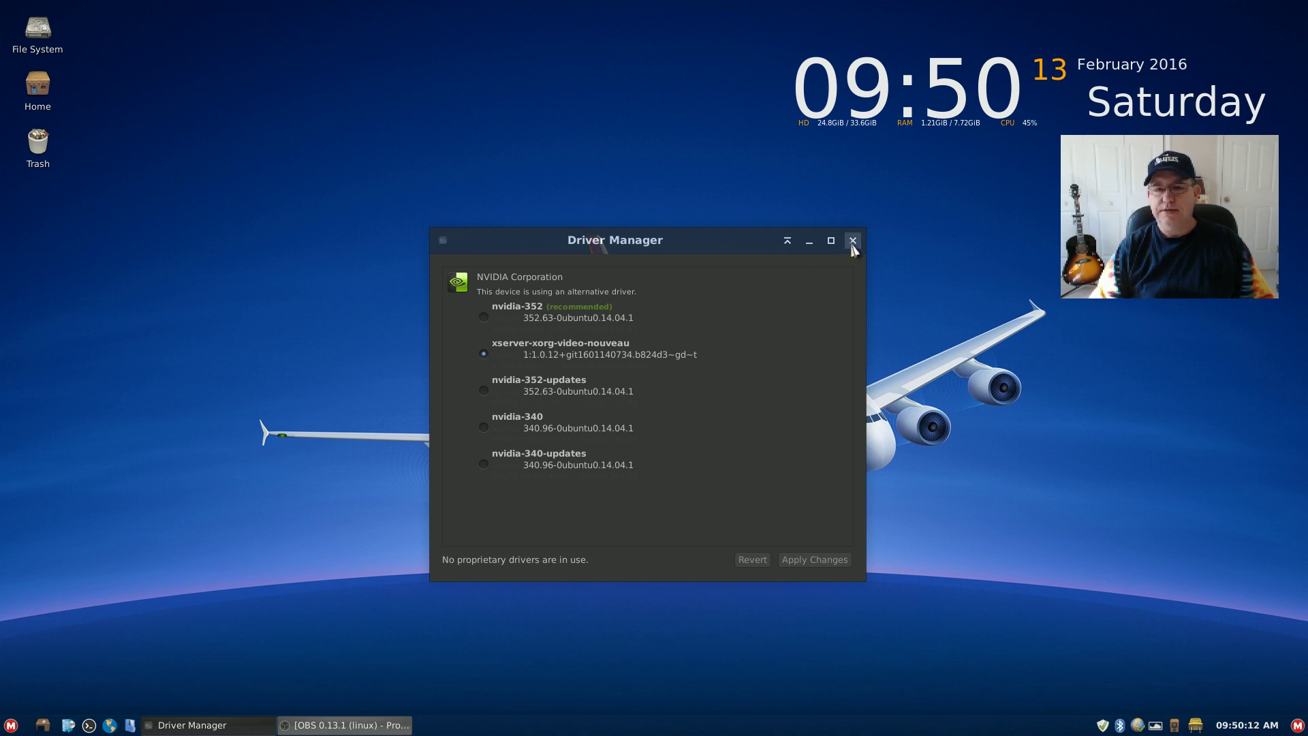
{"action": "left_click", "coordinate": [852, 240]}
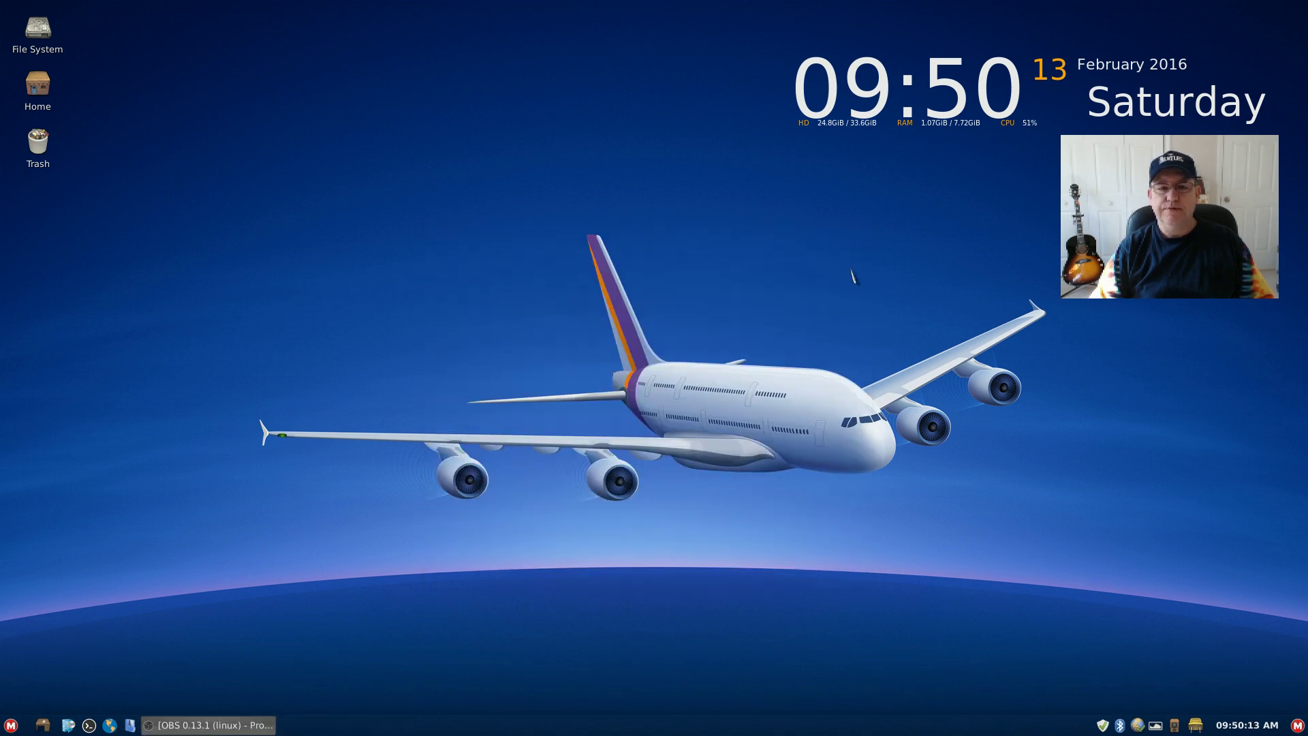
{"action": "left_click", "coordinate": [216, 726]}
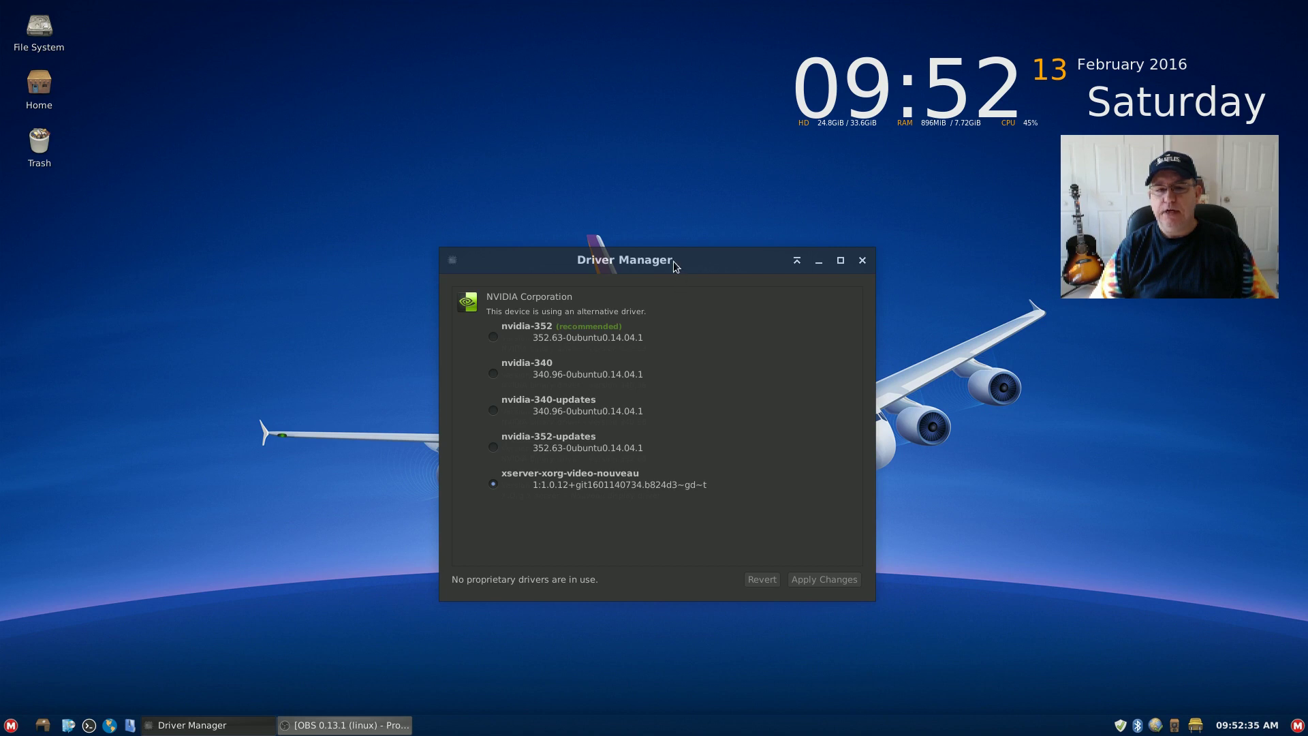
{"action": "left_click_drag", "start_coordinate": [670, 260], "coordinate": [660, 218]}
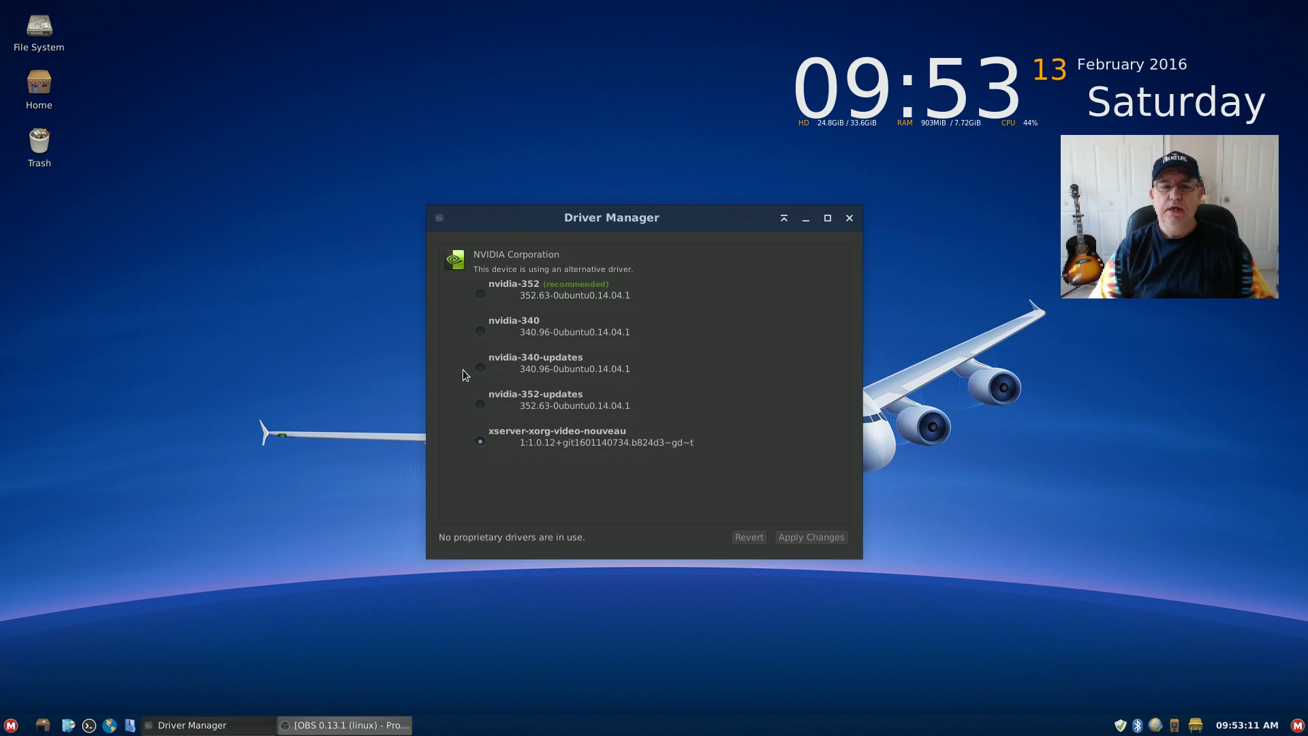
{"action": "left_click", "coordinate": [480, 295]}
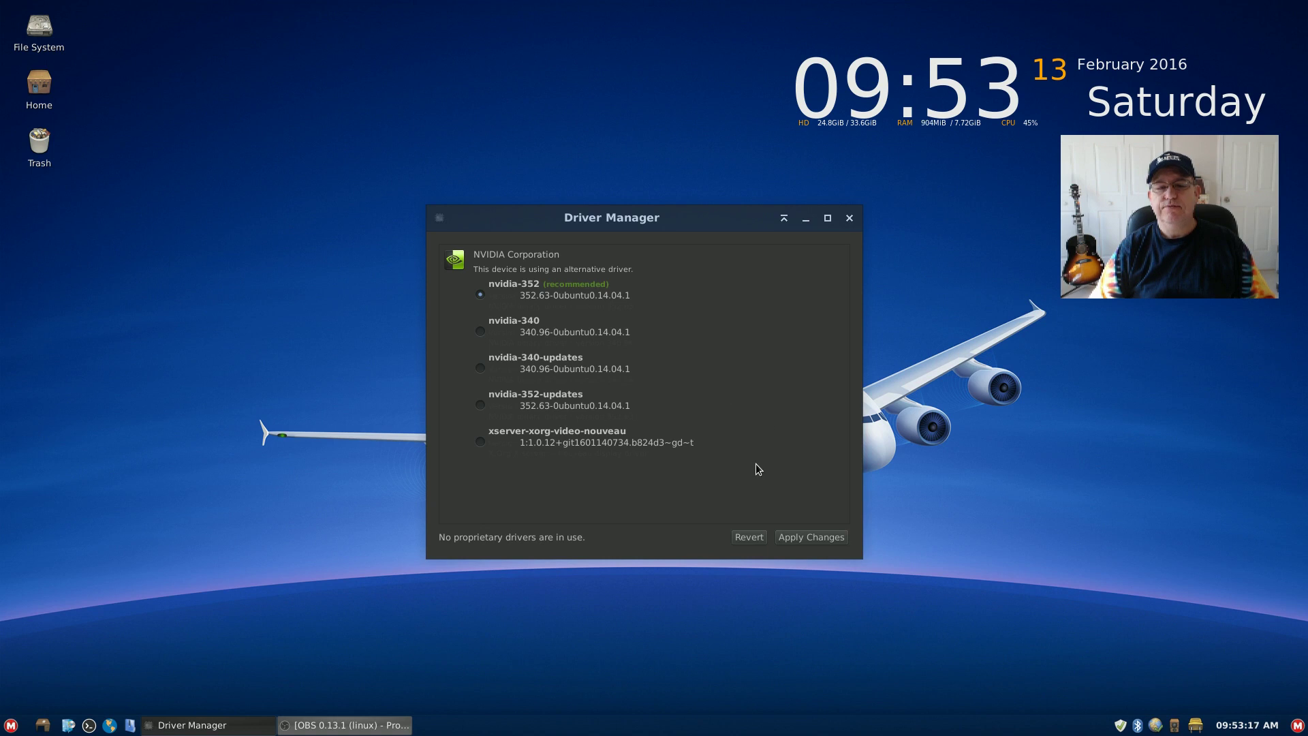
{"action": "left_click", "coordinate": [795, 538]}
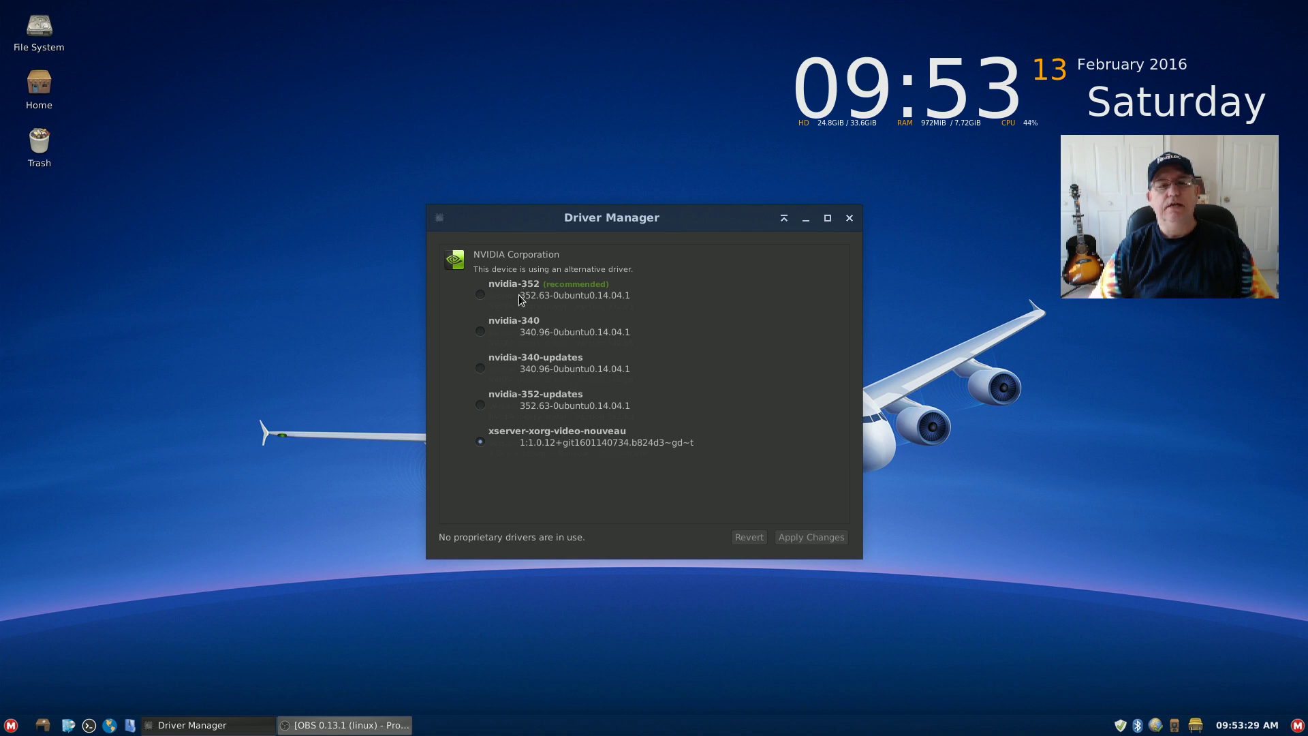
{"action": "left_click", "coordinate": [480, 294]}
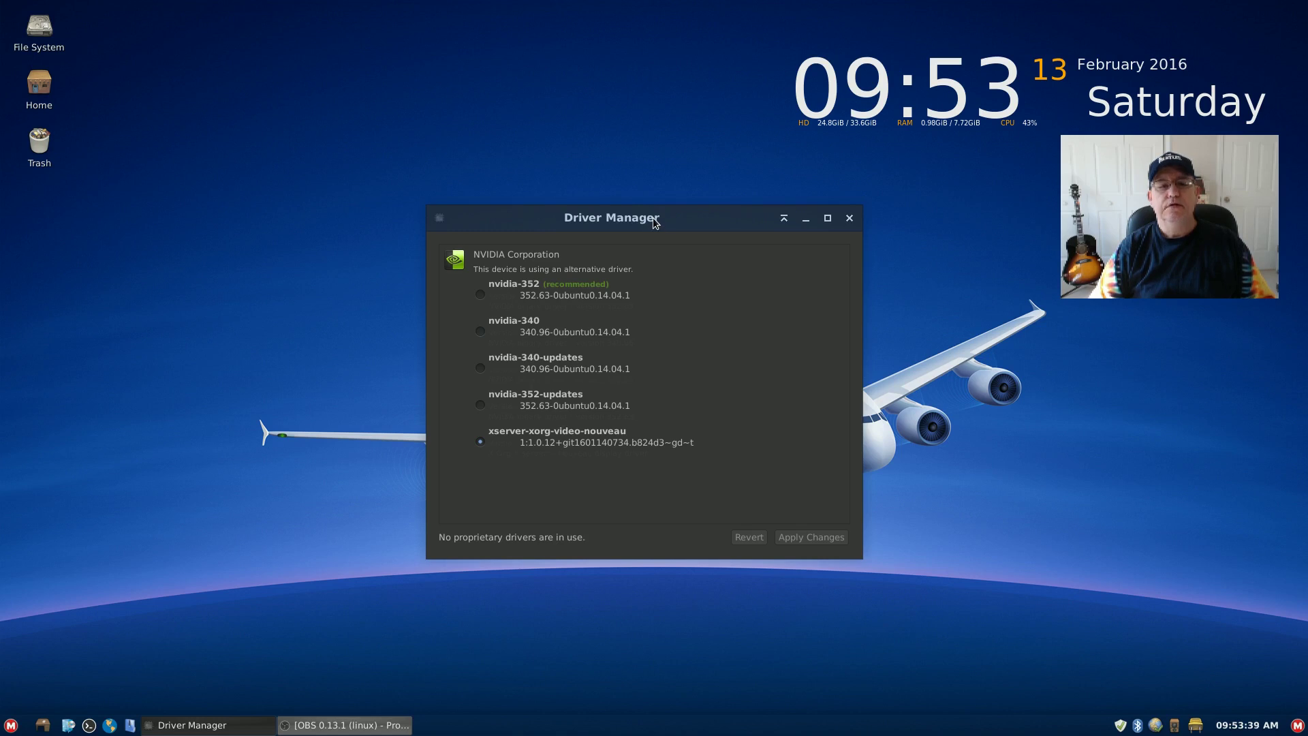
{"action": "left_click_drag", "start_coordinate": [653, 218], "coordinate": [656, 169]}
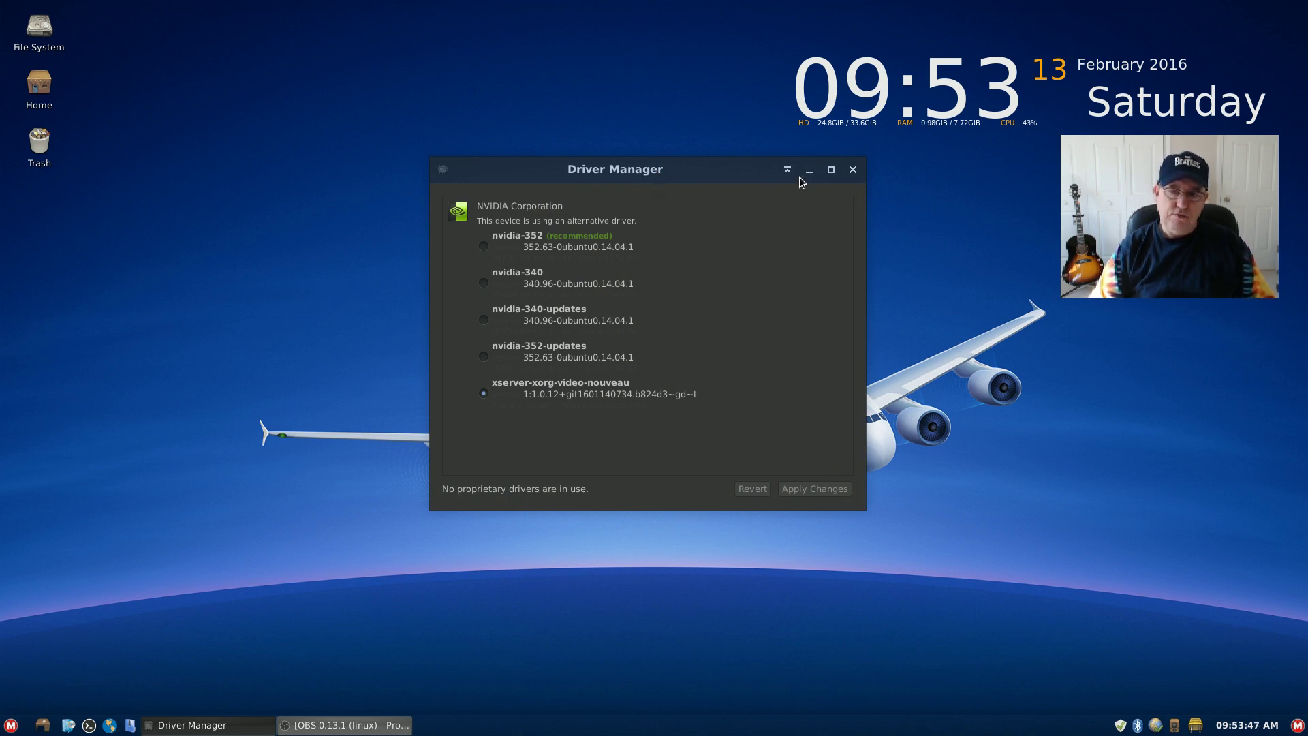
Close Driver Manager and search for 'makulu' from a new Chrome tab's Speed Dial
{"action": "left_click", "coordinate": [852, 169]}
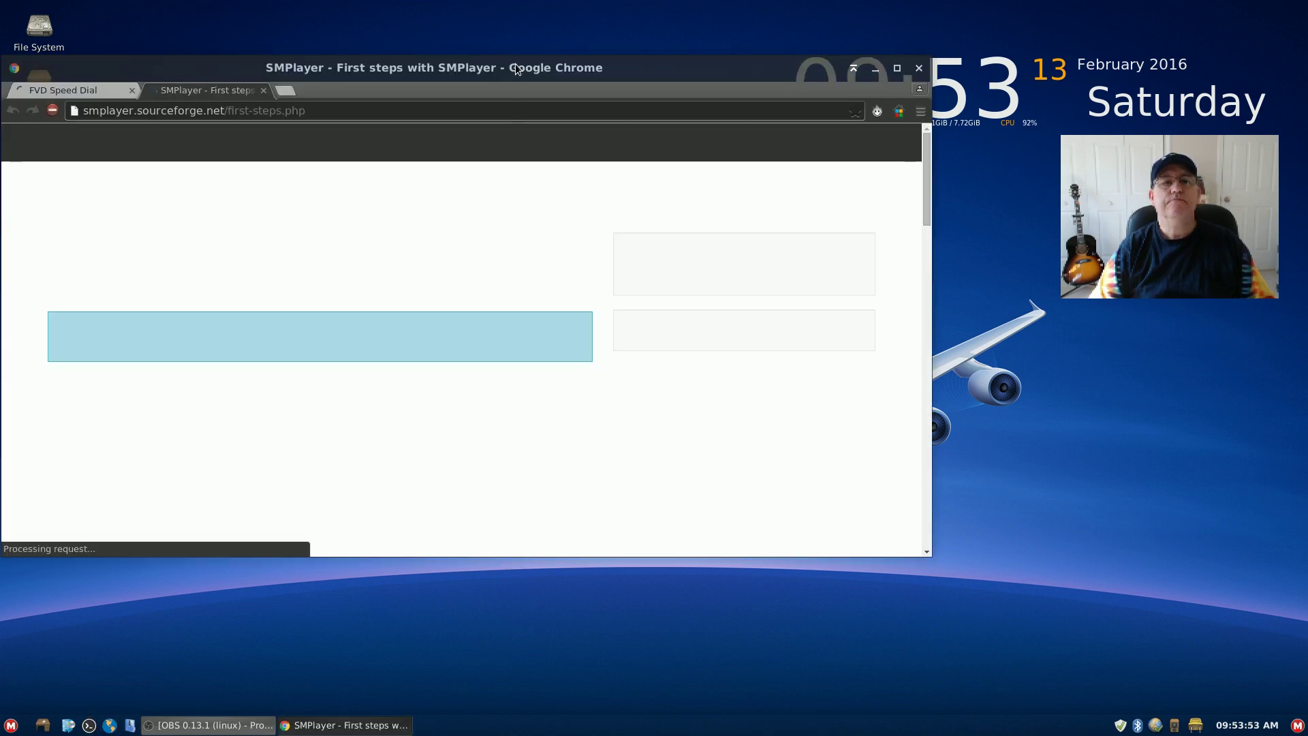
{"action": "left_click_drag", "start_coordinate": [531, 71], "coordinate": [724, 140]}
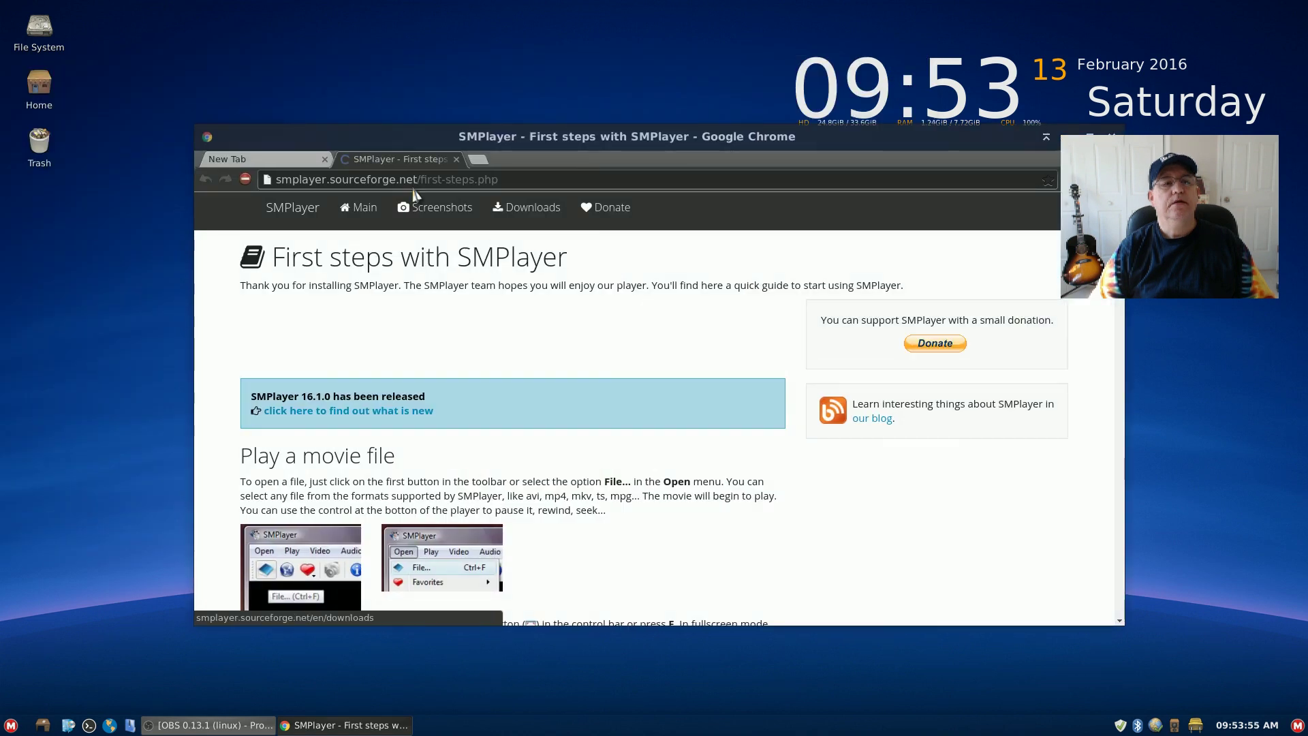
{"action": "left_click", "coordinate": [478, 159]}
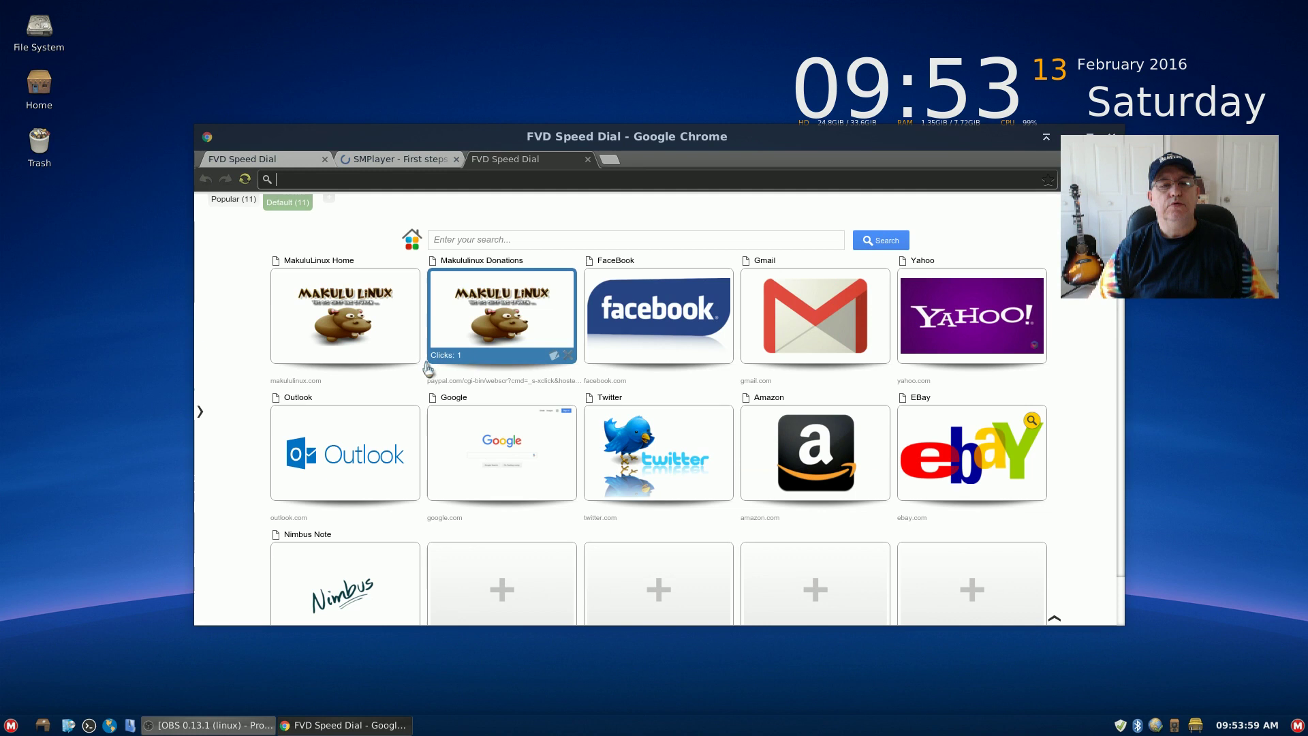
{"action": "left_click", "coordinate": [477, 240]}
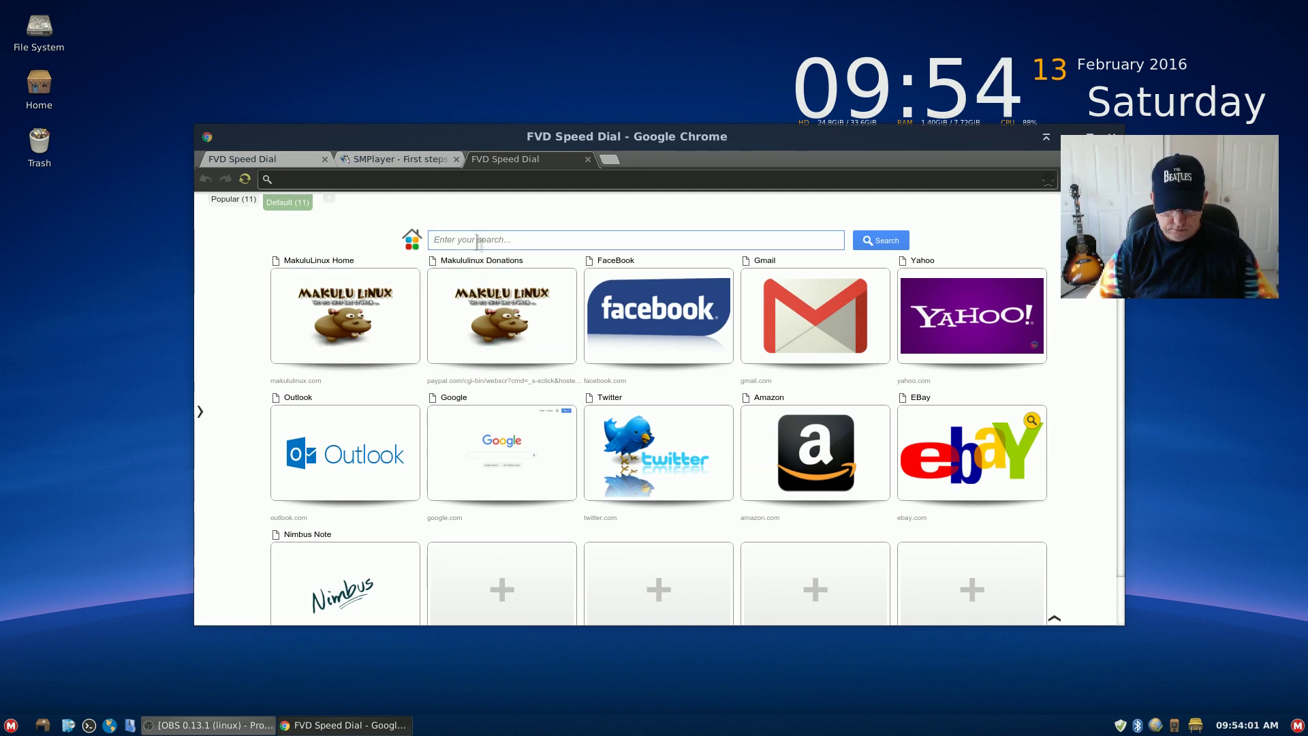
{"action": "type", "text": "makulu"}
{"action": "key", "text": "Return"}
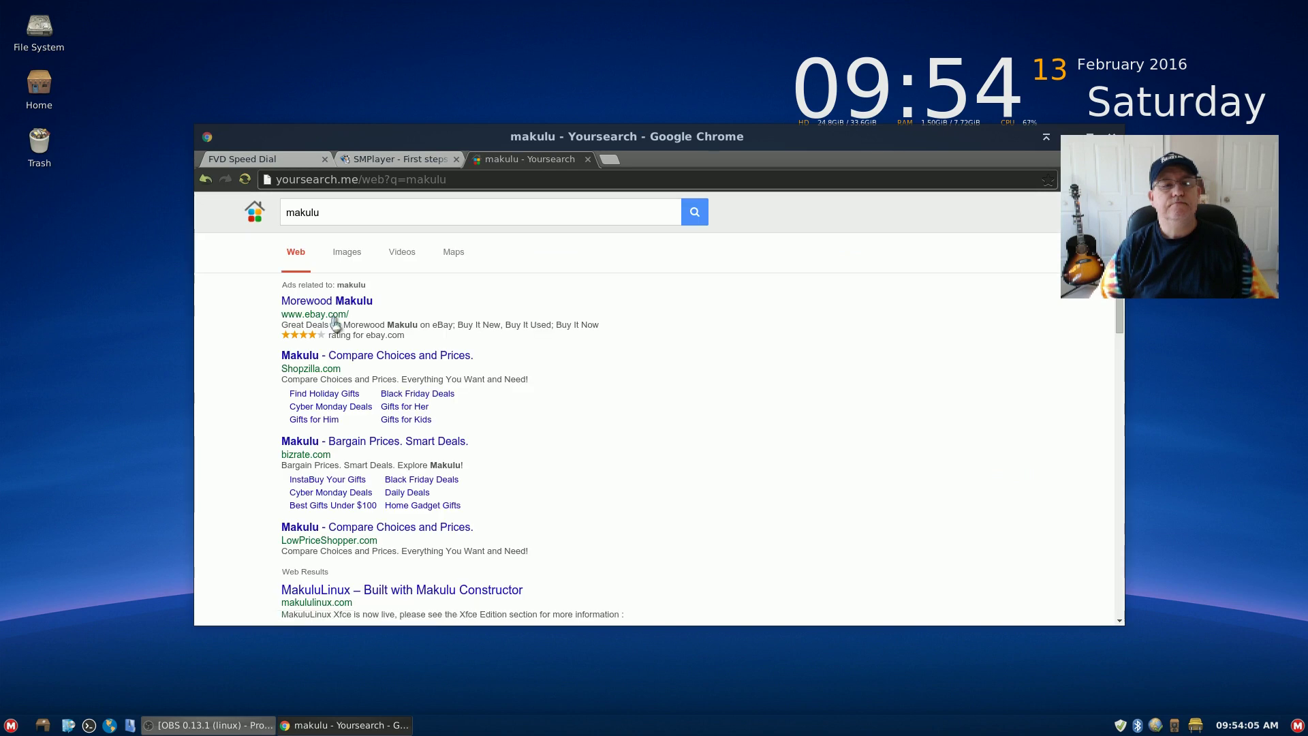
Open the MakuluLinux site result in a new tab, then raise and heighten the Chrome window
{"action": "scroll", "coordinate": [558, 457], "scroll_direction": "down", "scroll_amount": 3}
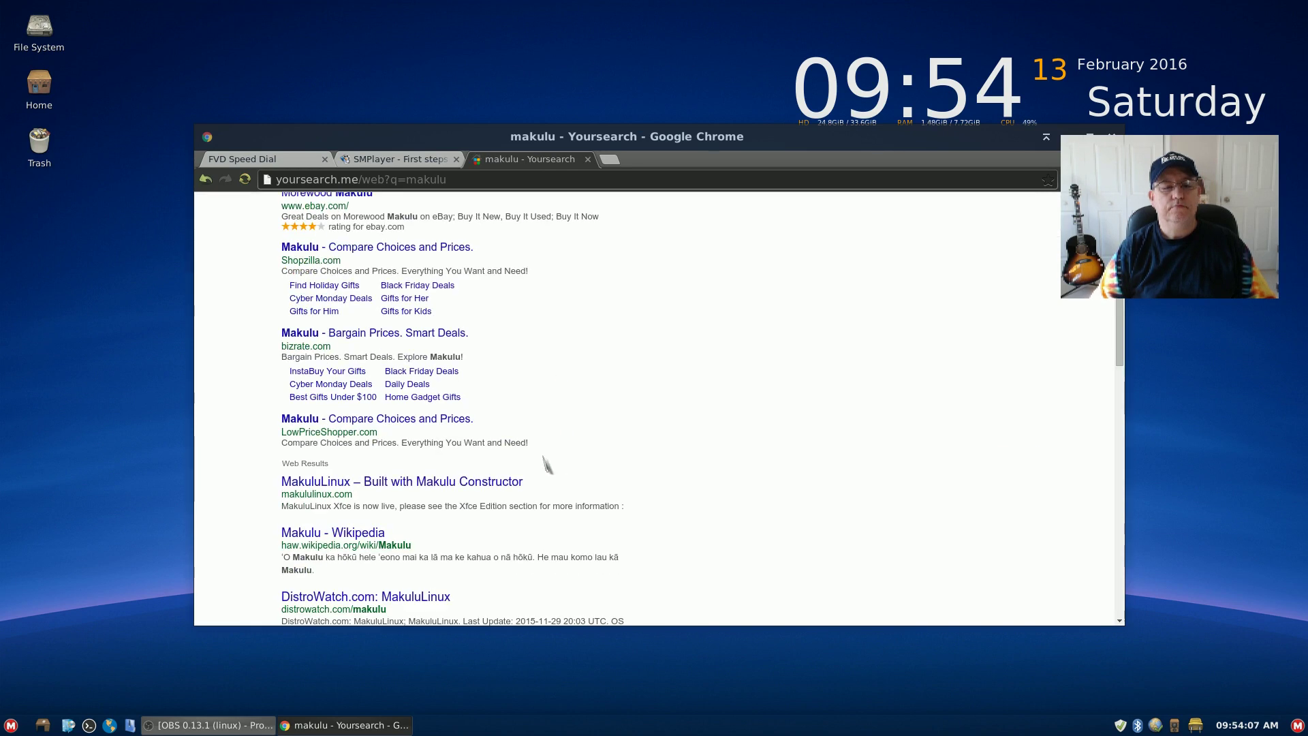
{"action": "left_click", "coordinate": [444, 486]}
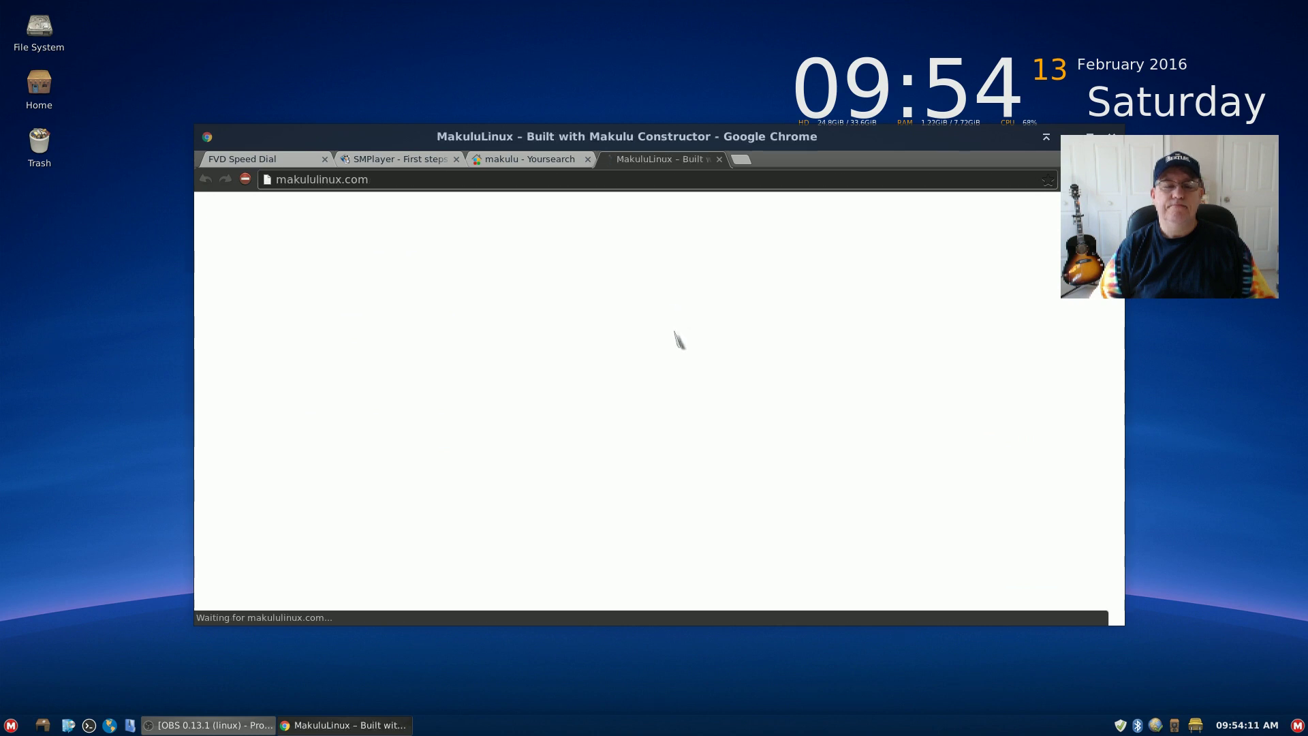
{"action": "left_click_drag", "start_coordinate": [676, 138], "coordinate": [671, 49]}
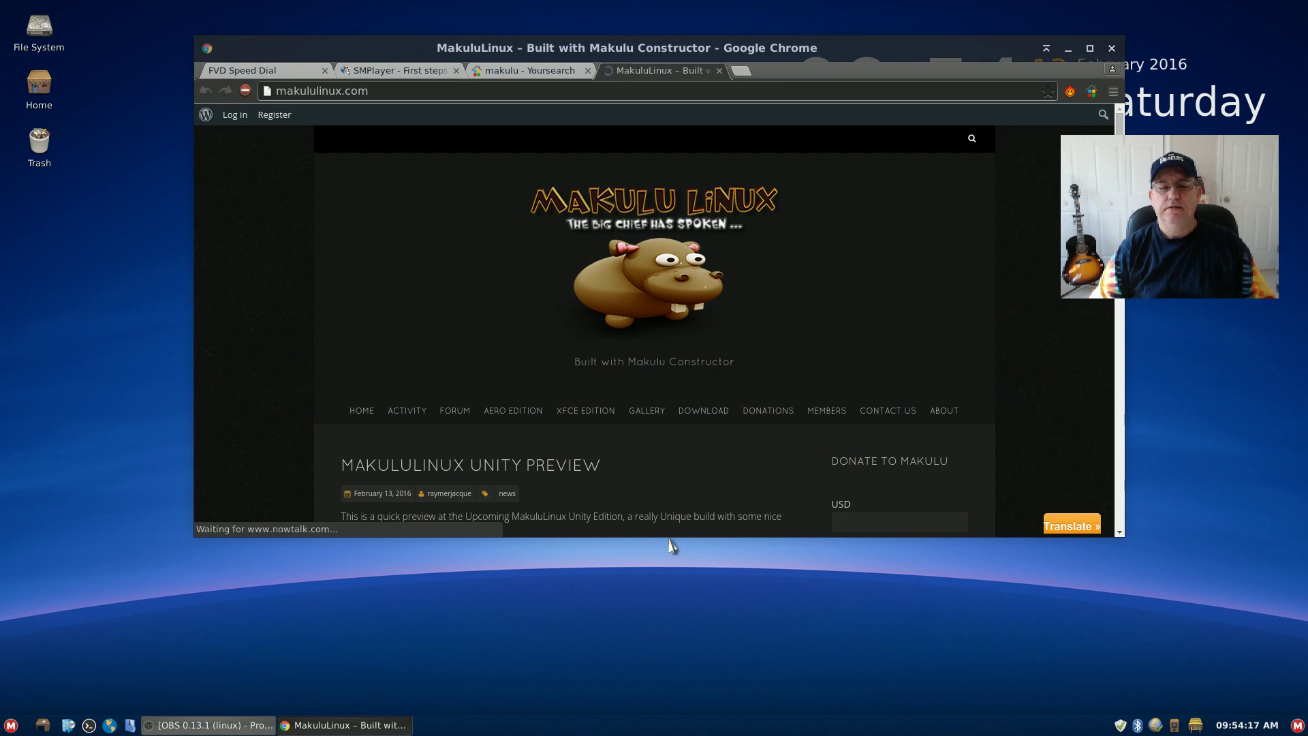
{"action": "left_click_drag", "start_coordinate": [666, 536], "coordinate": [657, 681]}
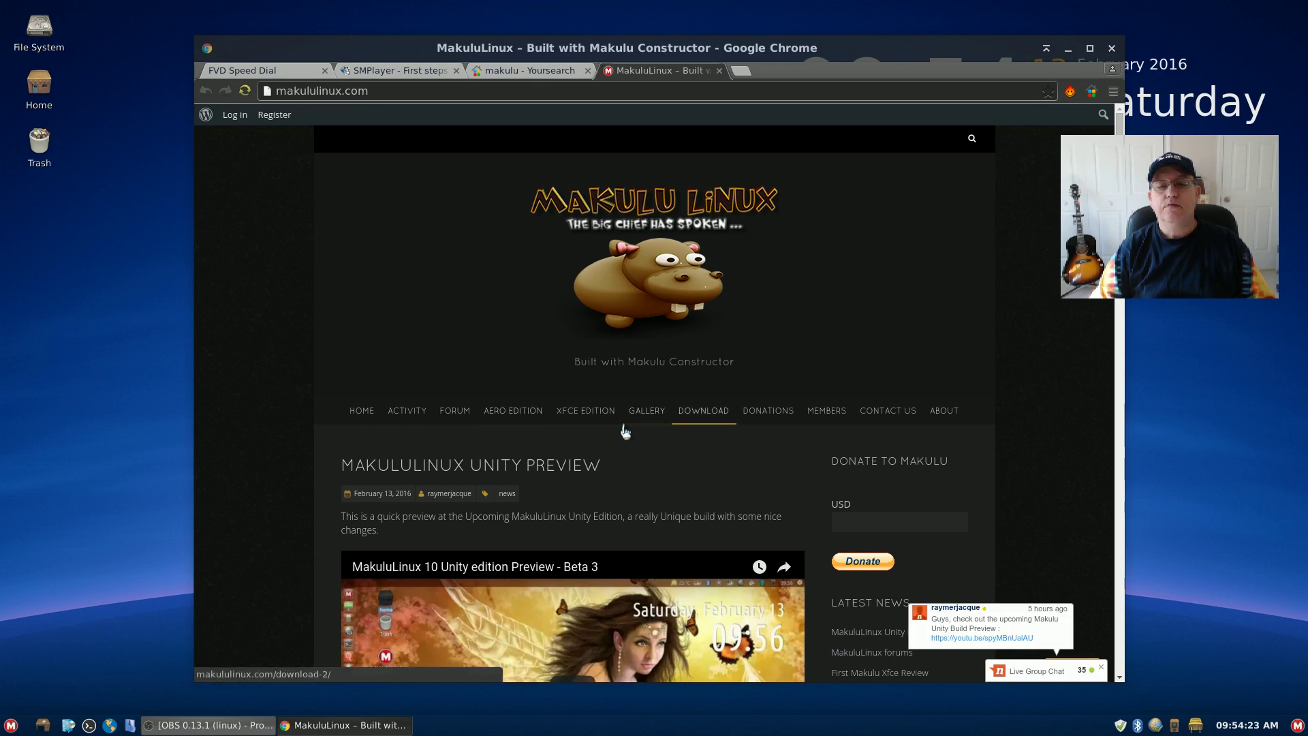
Open the XFCE EDITION page and scroll down to its feature list and Wallpaper Changer section
{"action": "left_click", "coordinate": [585, 417]}
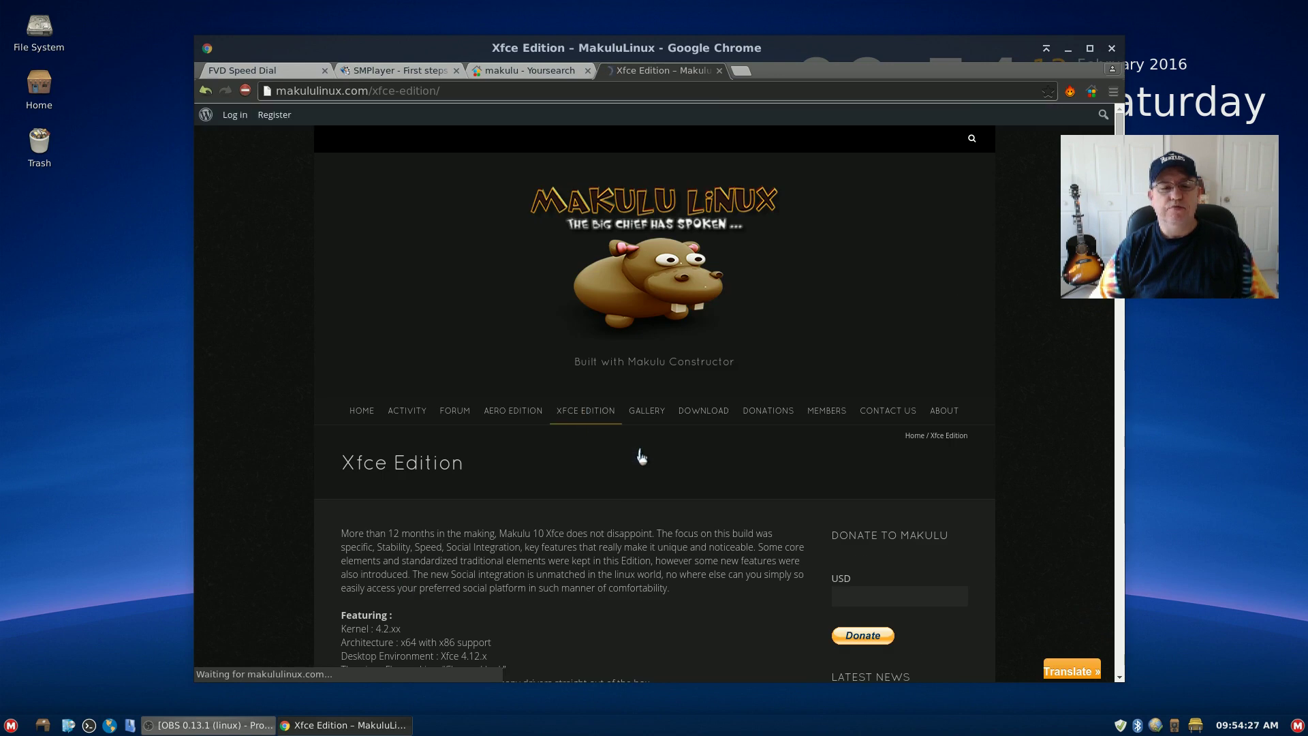
{"action": "scroll", "coordinate": [644, 456], "scroll_direction": "down", "scroll_amount": 5}
{"action": "scroll", "coordinate": [643, 456], "scroll_direction": "down", "scroll_amount": 1}
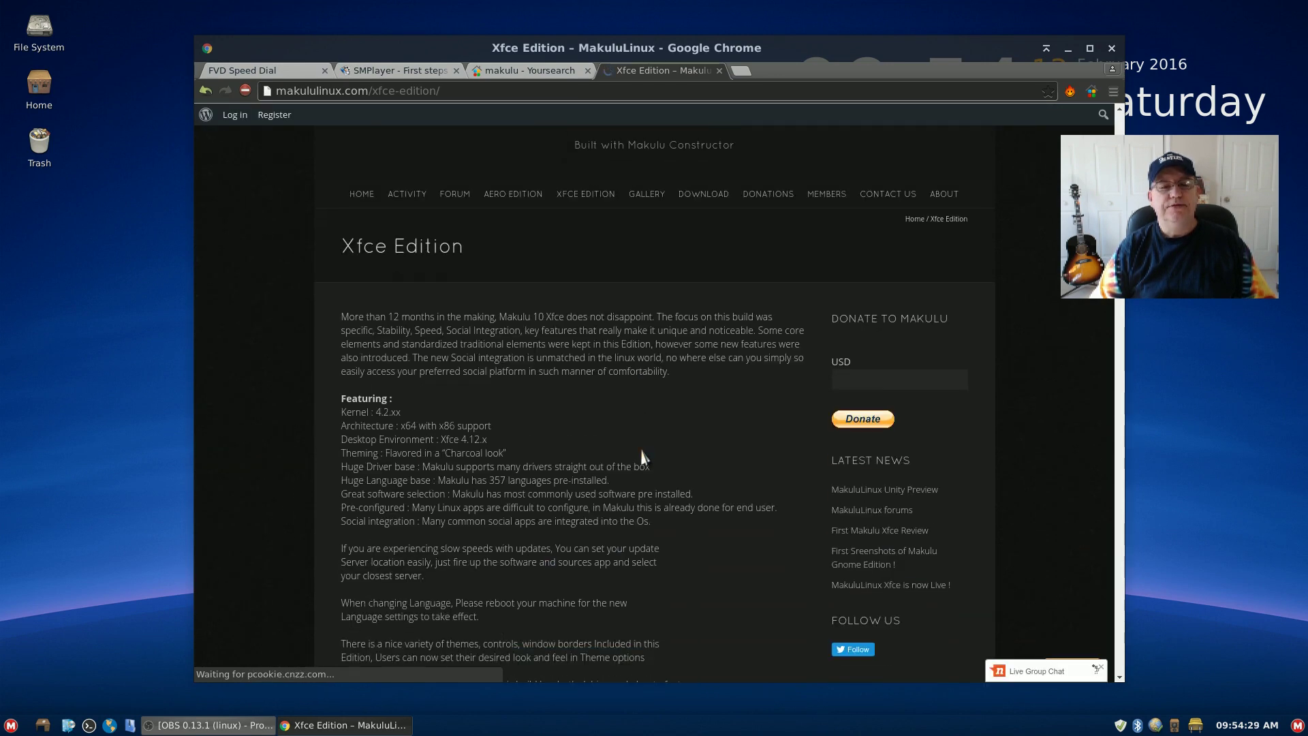
{"action": "scroll", "coordinate": [645, 413], "scroll_direction": "down", "scroll_amount": 3}
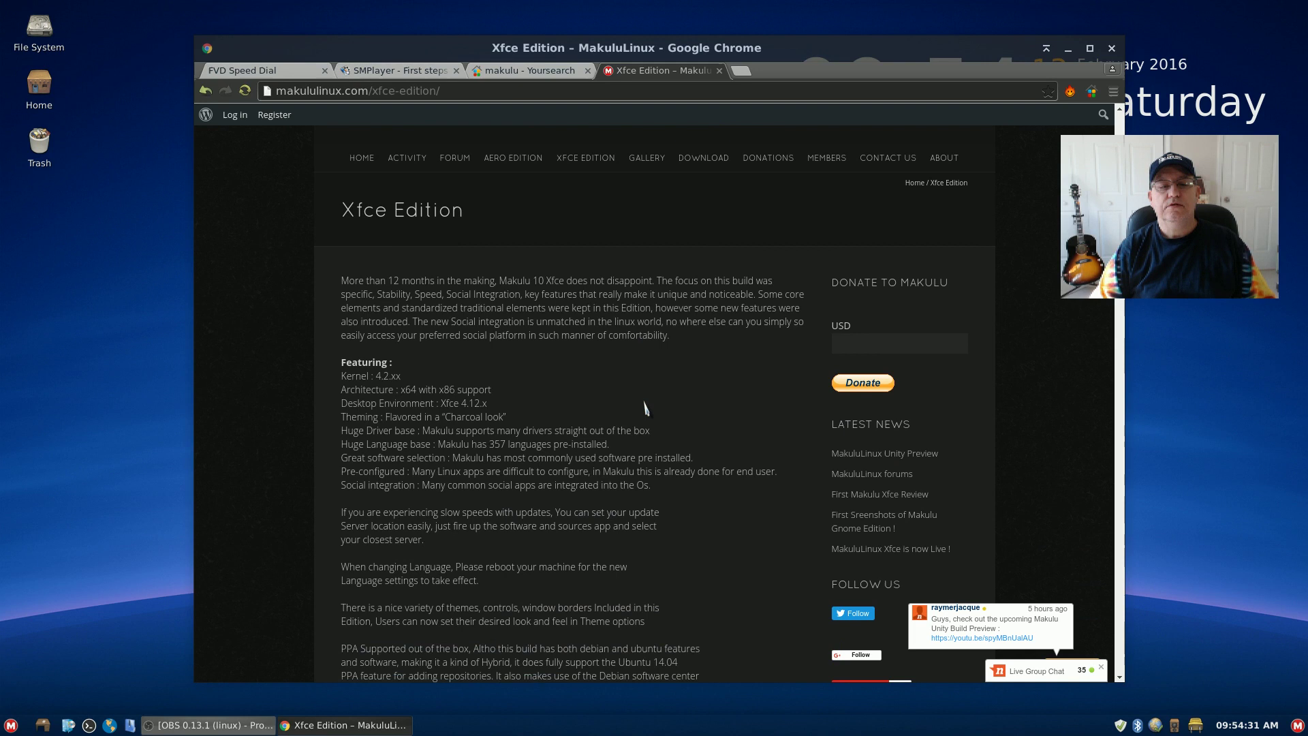
{"action": "scroll", "coordinate": [643, 398], "scroll_direction": "down", "scroll_amount": 3}
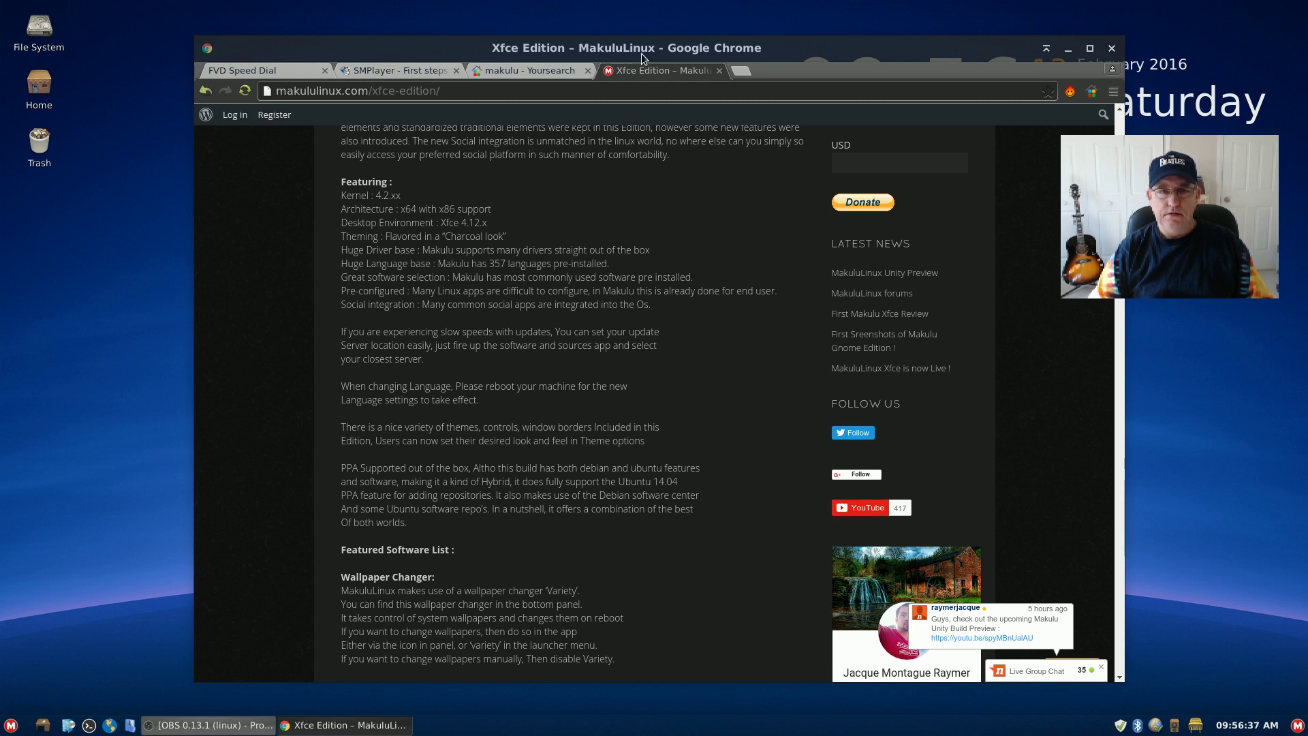
Close the browser, browse the Whisker menu's Other and Office categories, then restore OBS
{"action": "left_click", "coordinate": [1110, 49]}
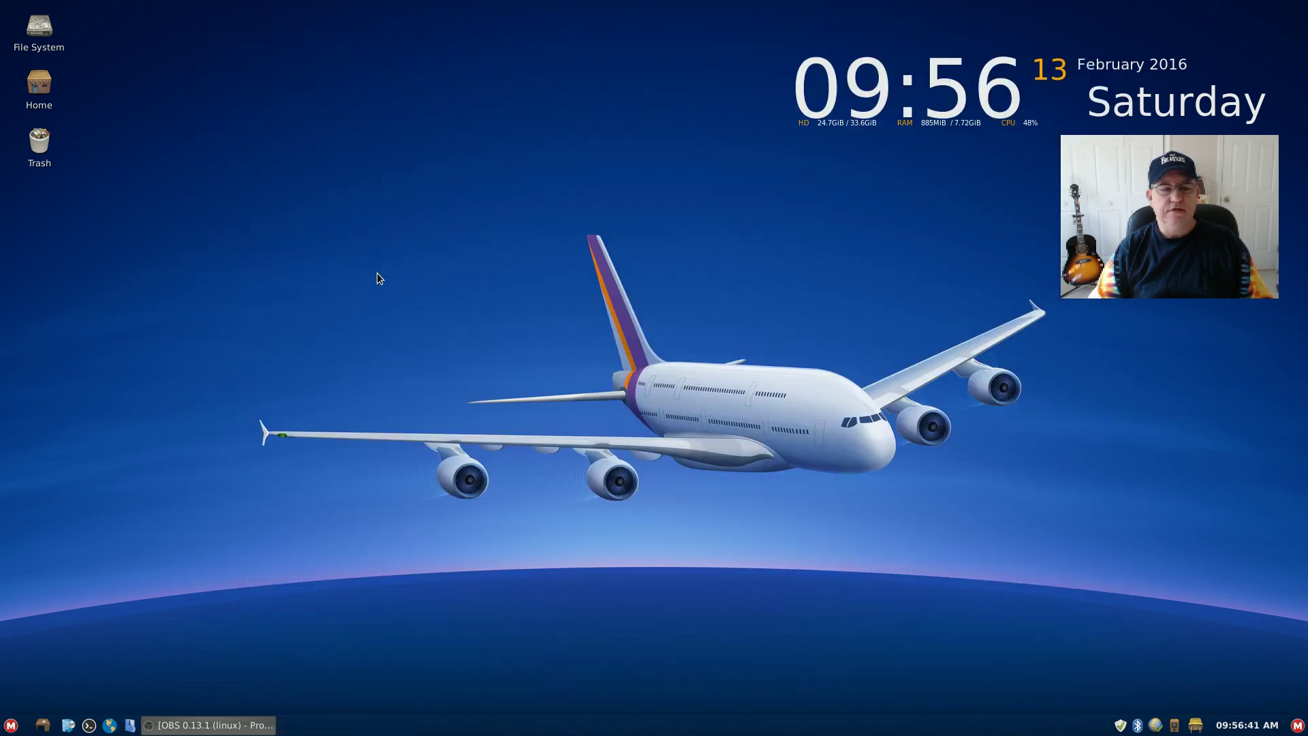
{"action": "left_click", "coordinate": [9, 727]}
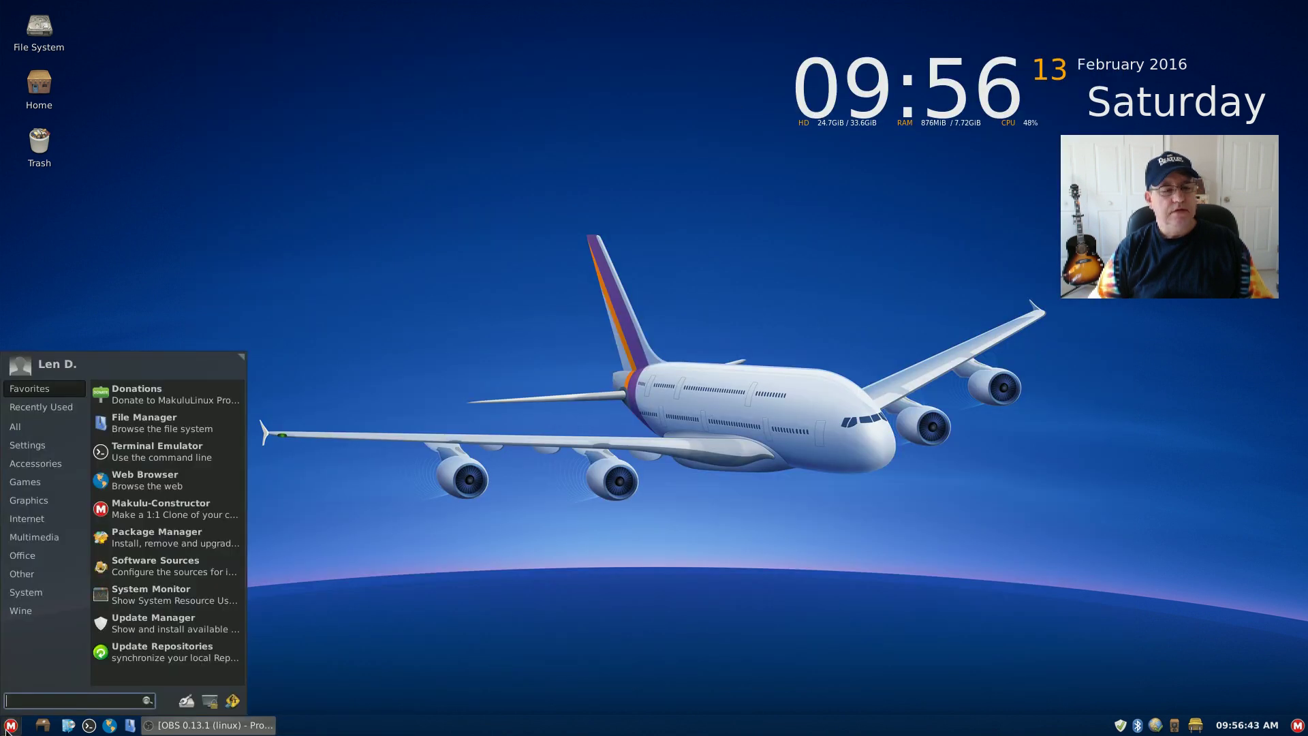
{"action": "left_click", "coordinate": [21, 574]}
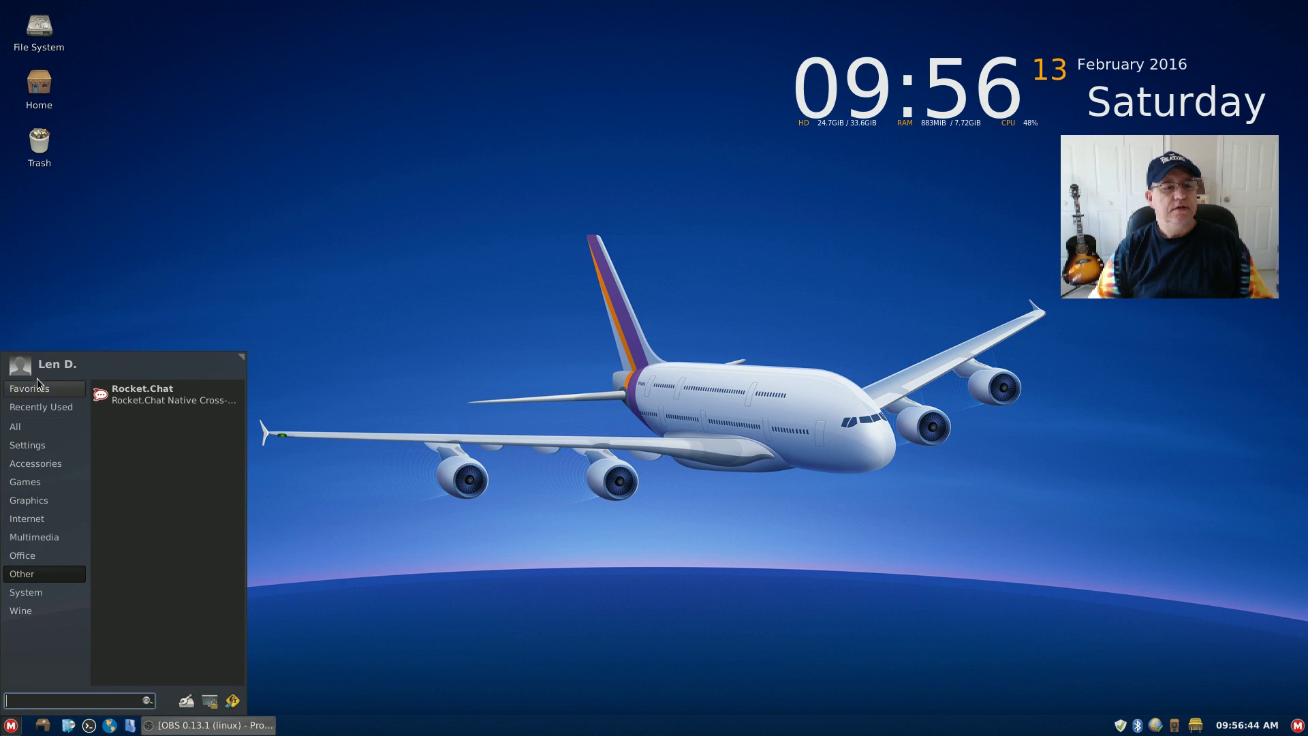
{"action": "left_click", "coordinate": [22, 555]}
{"action": "left_click", "coordinate": [474, 339]}
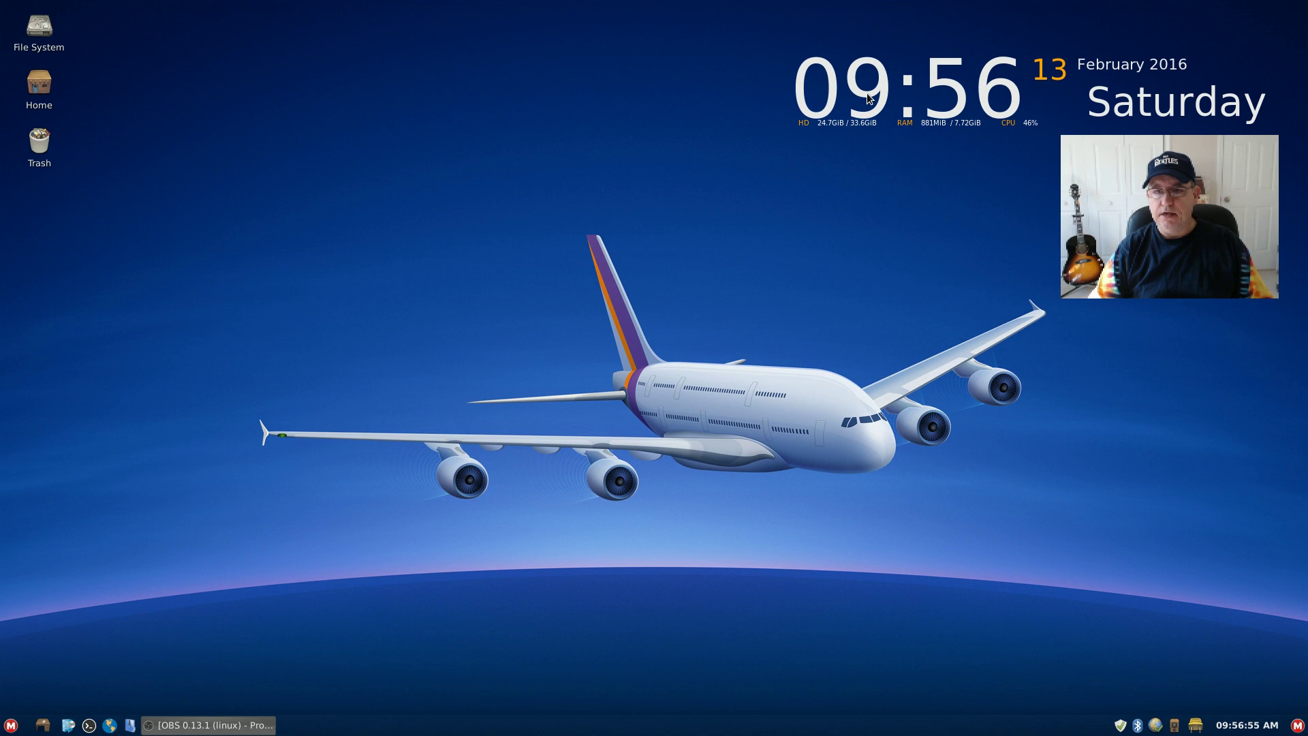
{"action": "left_click", "coordinate": [238, 724]}
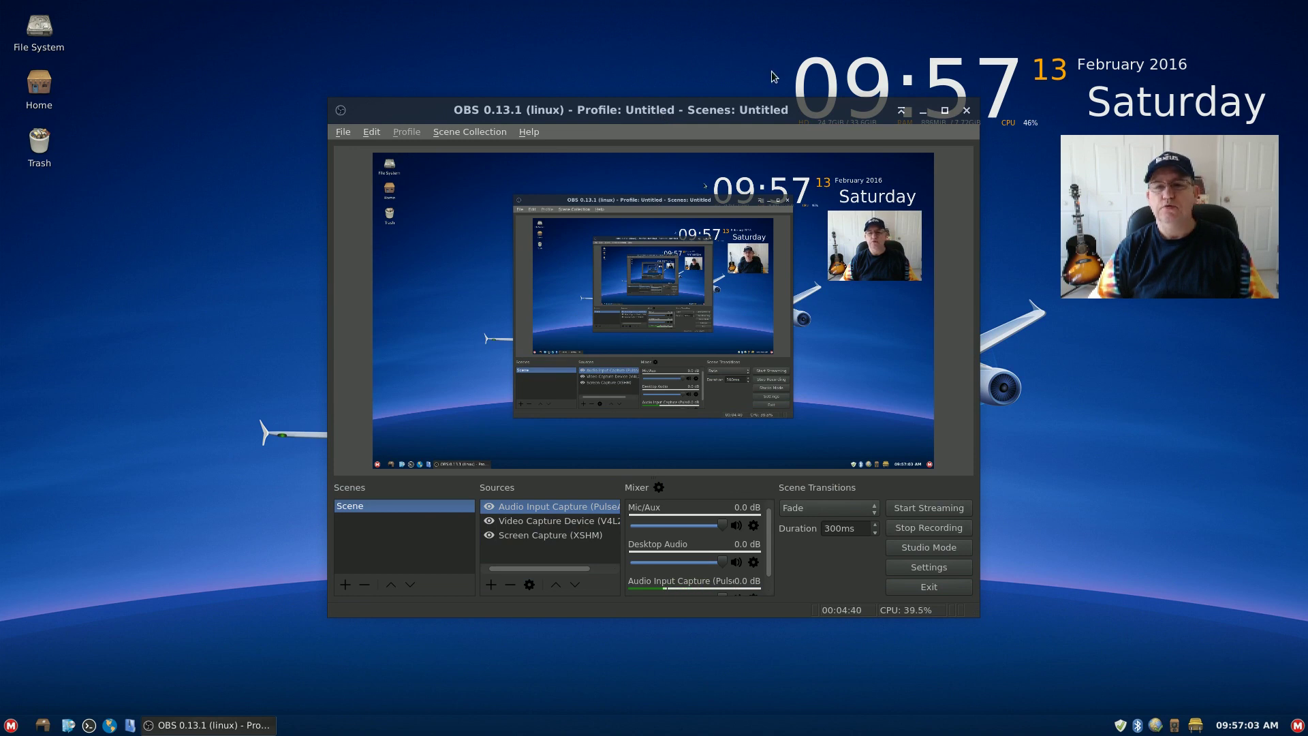
Minimize the OBS window to reveal the airplane wallpaper desktop
{"action": "left_click", "coordinate": [922, 110]}
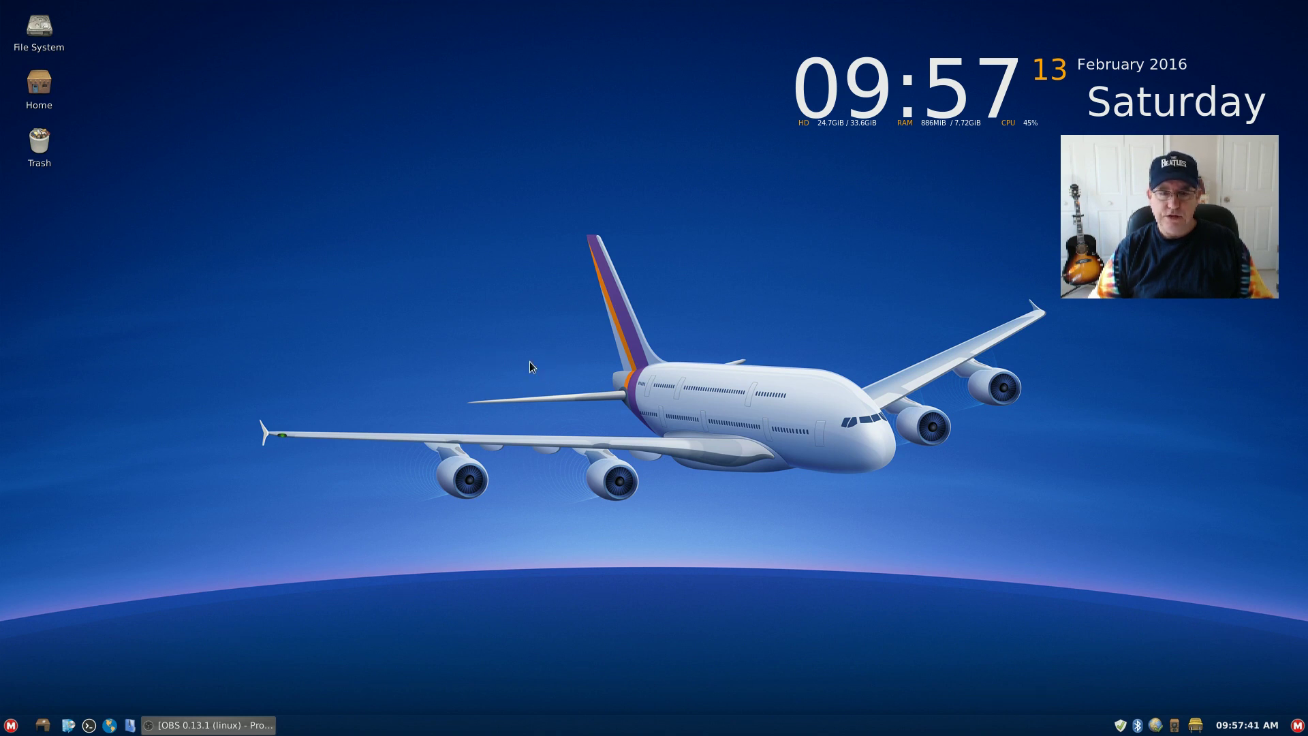
{"action": "left_click", "coordinate": [11, 728]}
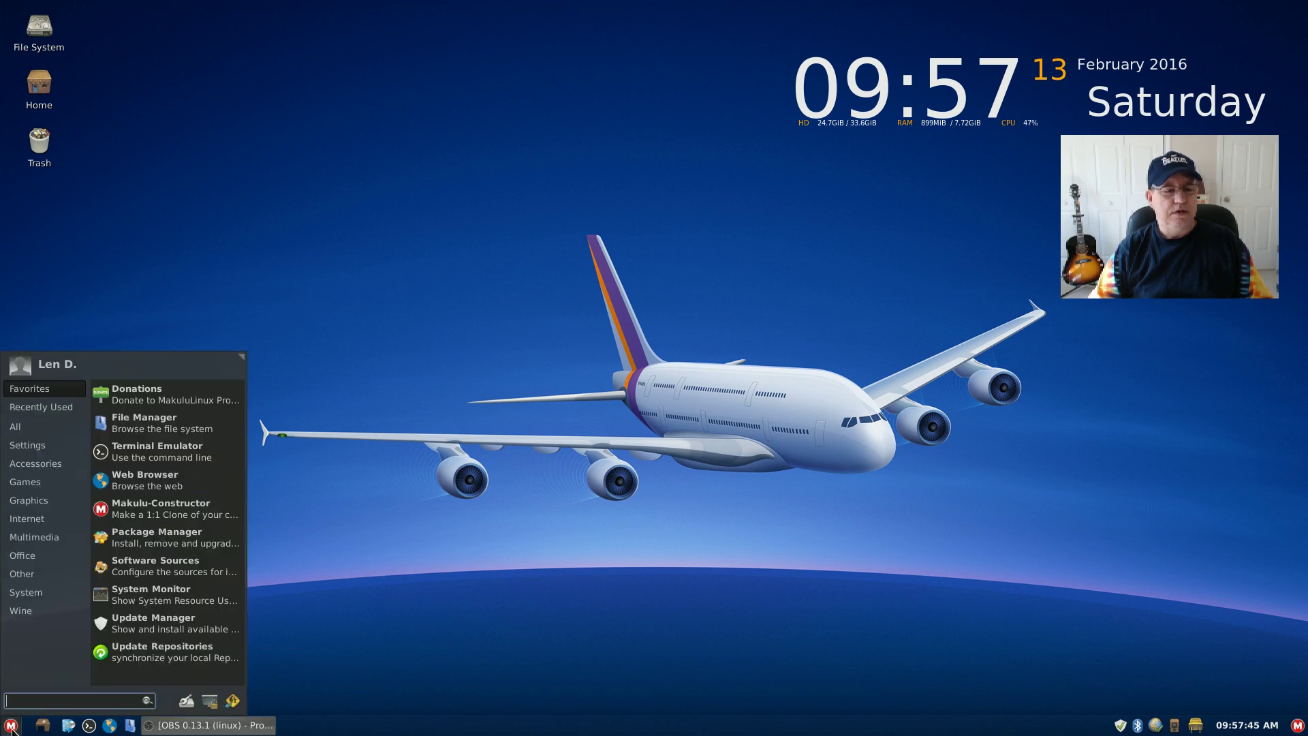
{"action": "left_click", "coordinate": [30, 462]}
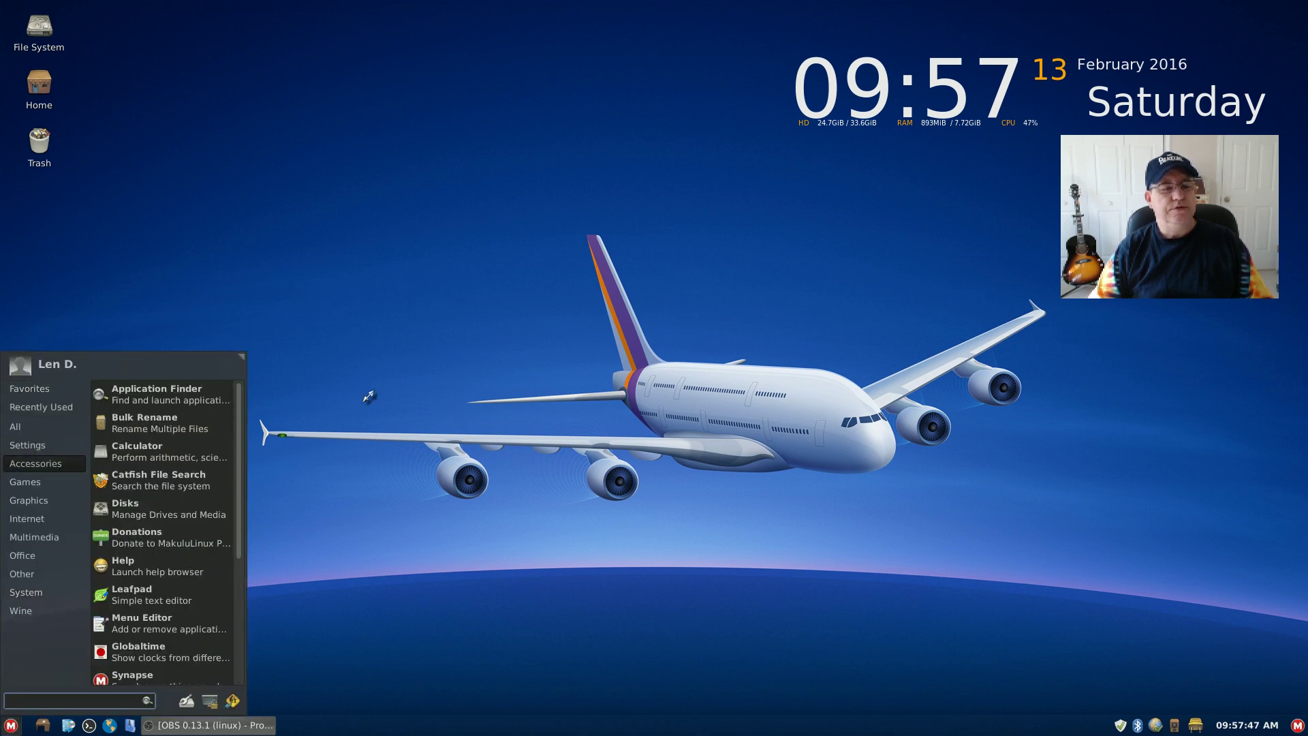
{"action": "left_click", "coordinate": [381, 376]}
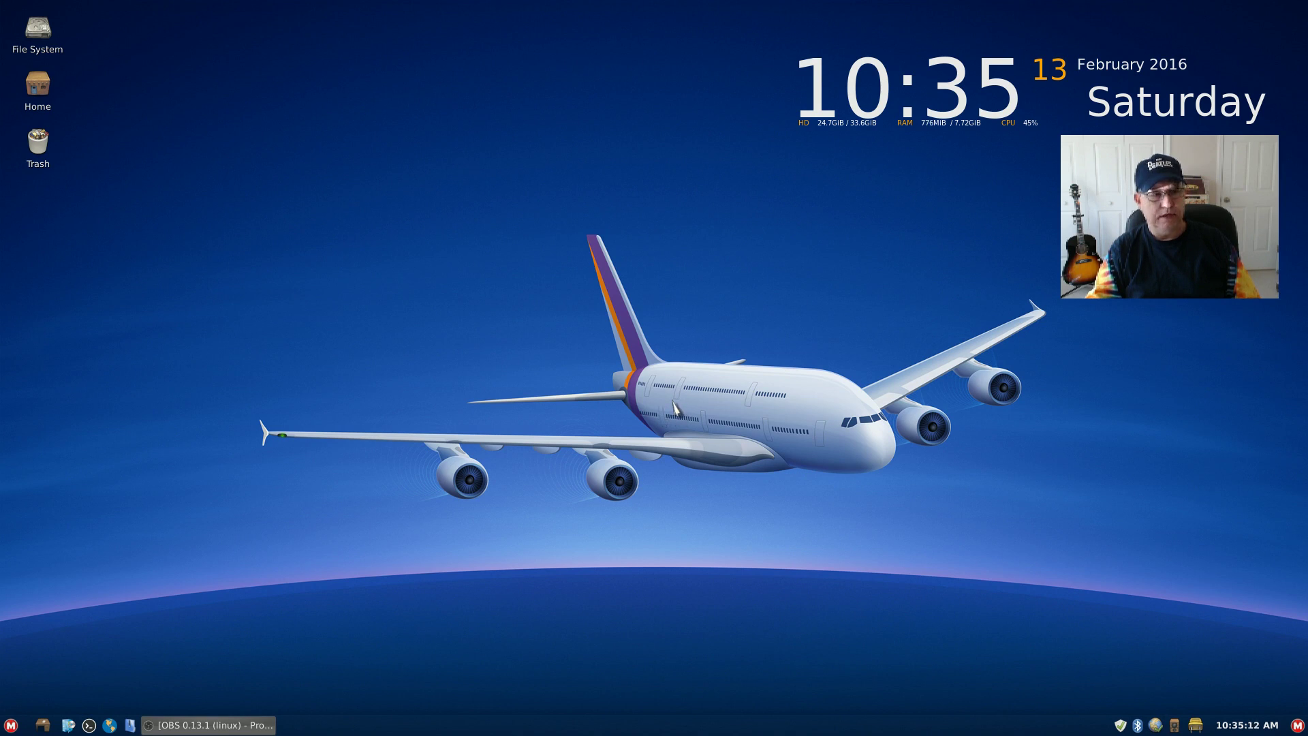
{"action": "right_click", "coordinate": [647, 405]}
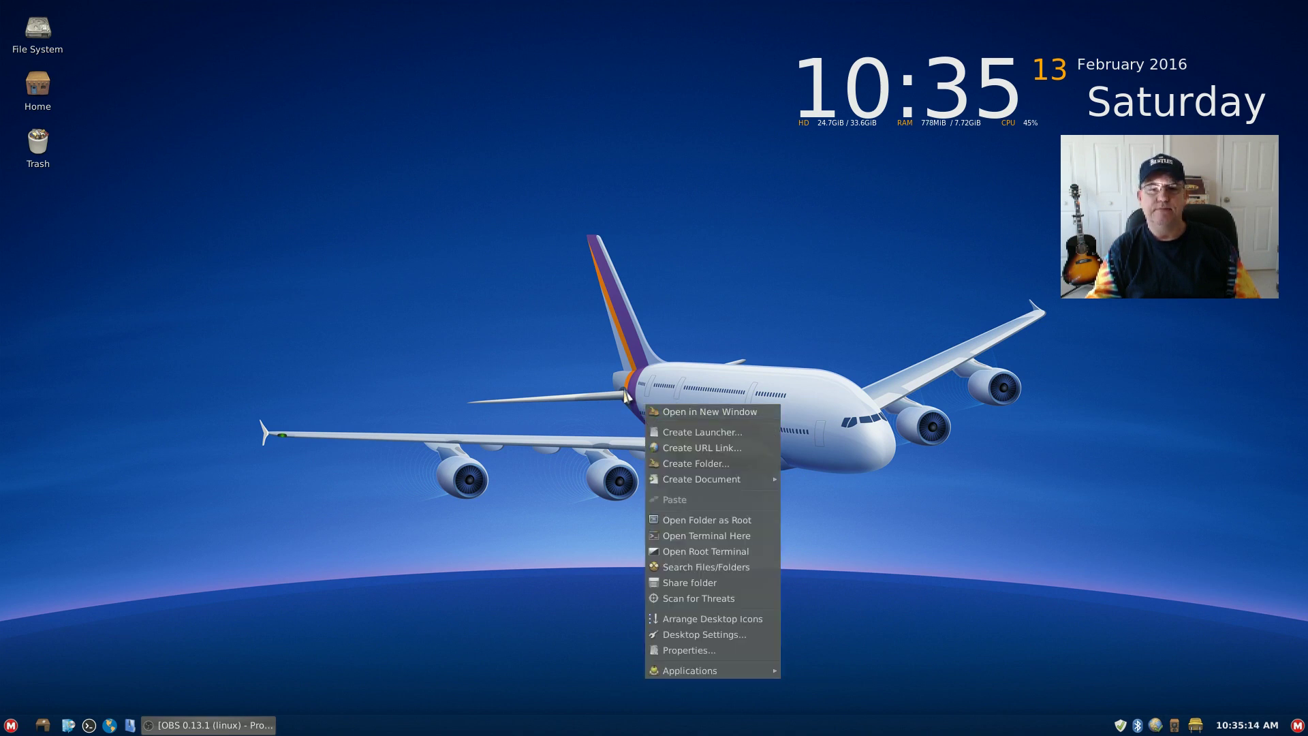
{"action": "left_click", "coordinate": [626, 396]}
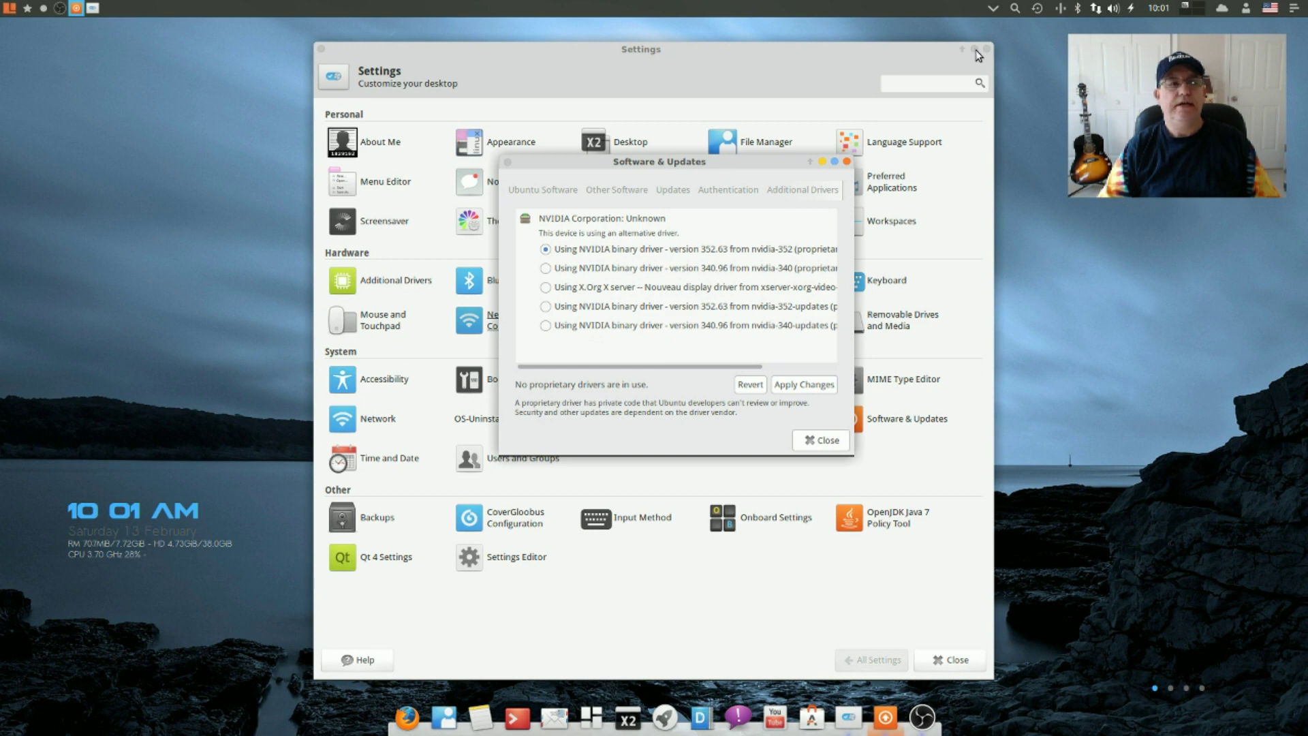
Close Settings and apply the NVIDIA 352.63 driver in Software & Updates, authenticating with the password
{"action": "left_click", "coordinate": [976, 51]}
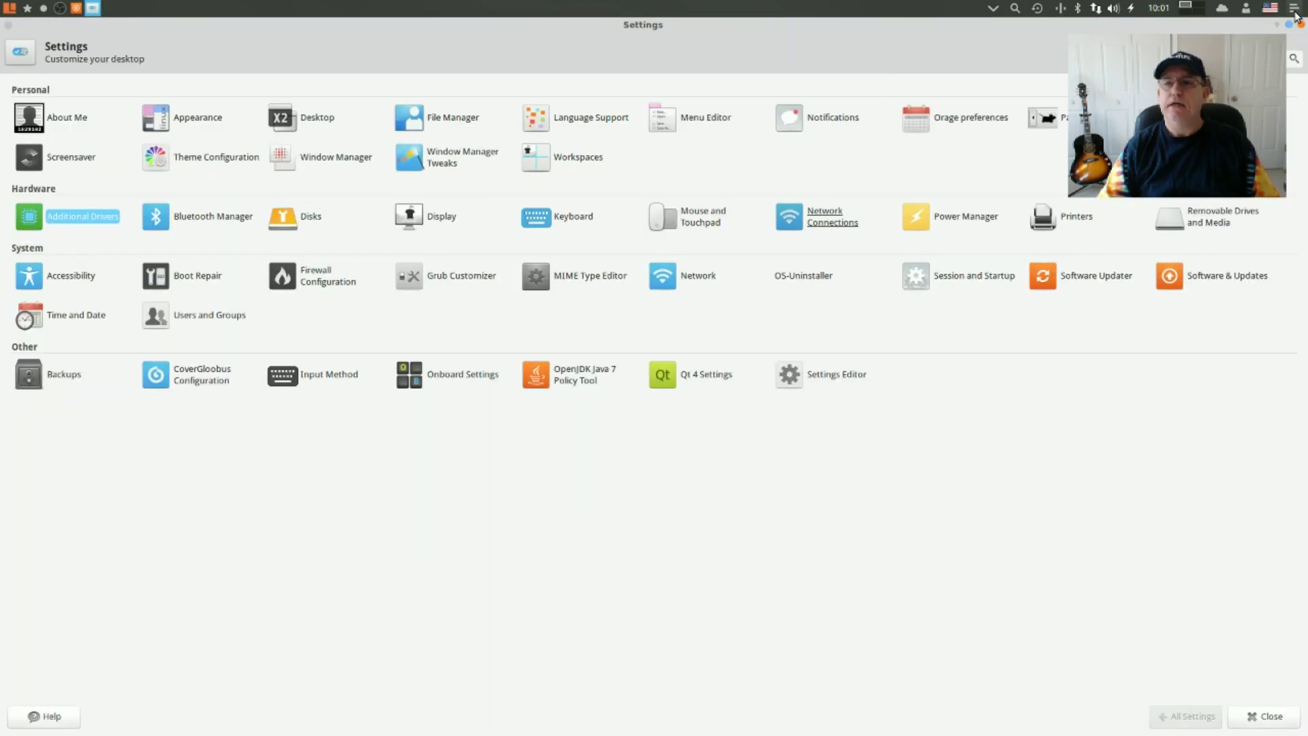
{"action": "left_click", "coordinate": [1298, 23]}
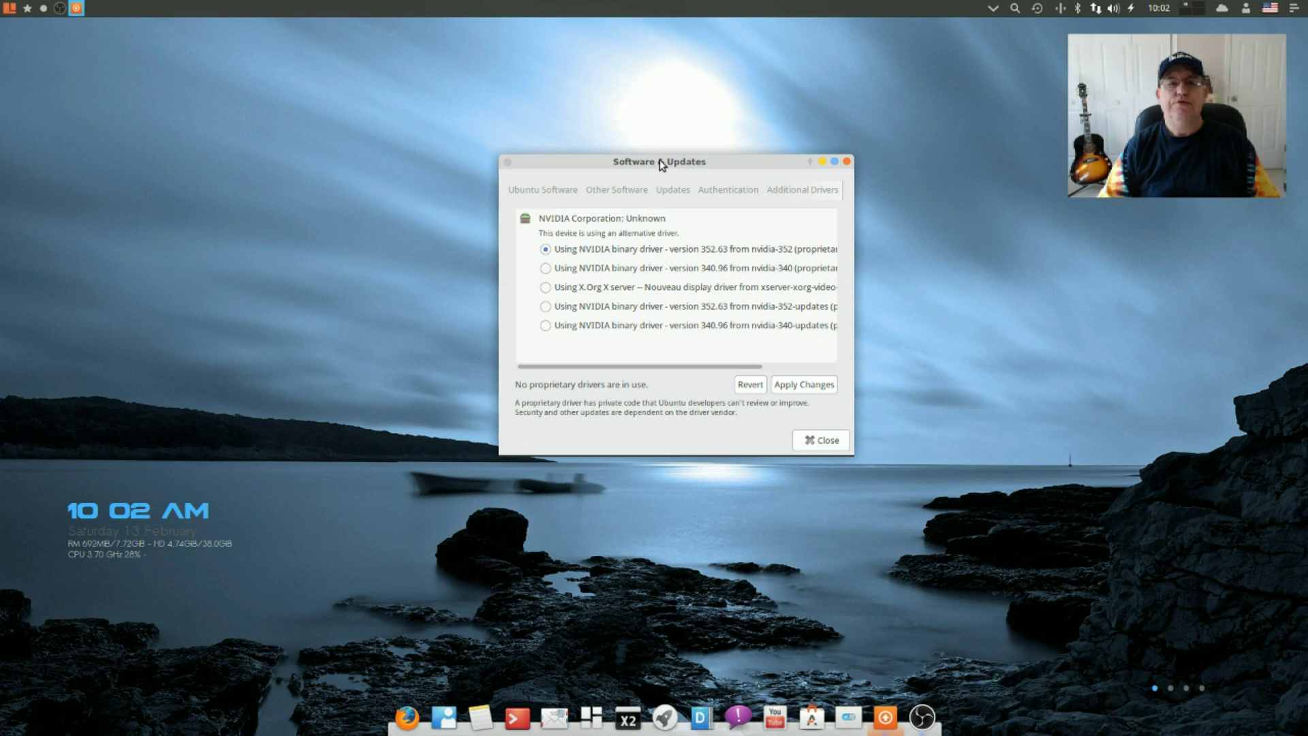
{"action": "left_click_drag", "start_coordinate": [659, 161], "coordinate": [451, 224]}
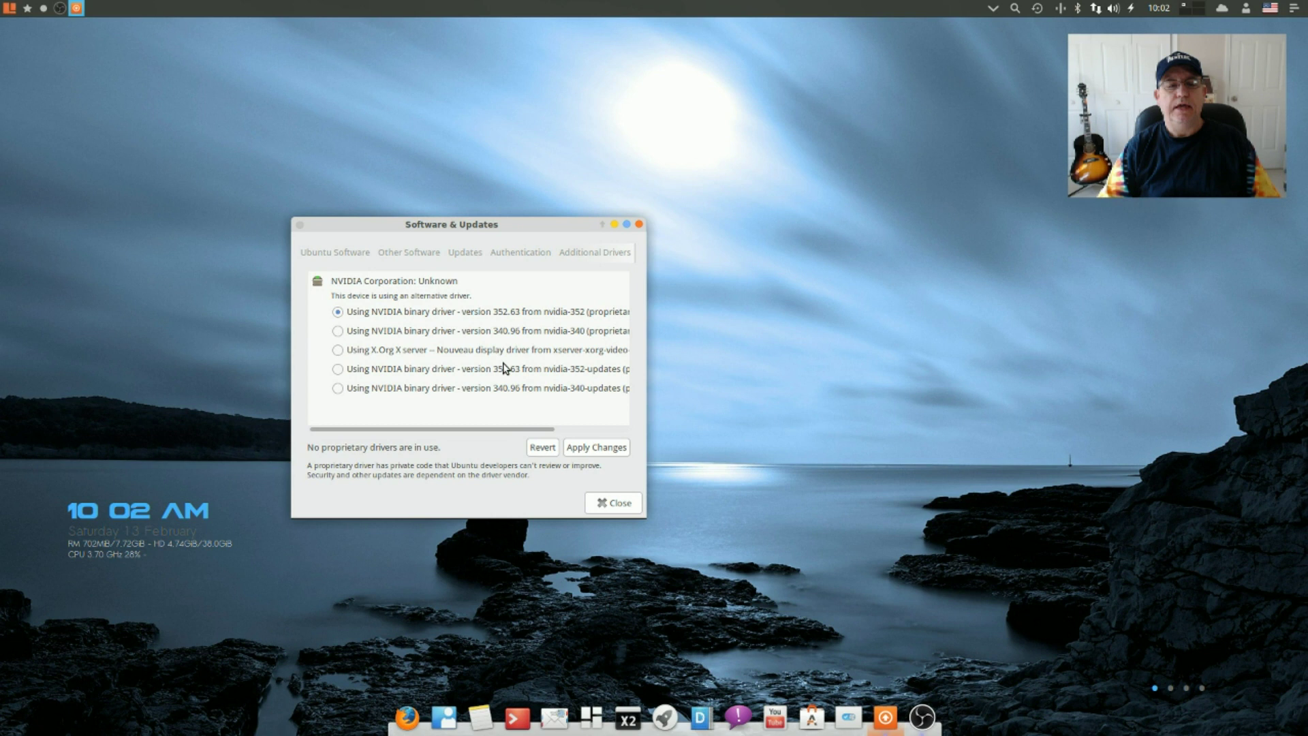
{"action": "left_click", "coordinate": [602, 447]}
{"action": "type", "text": "********"}
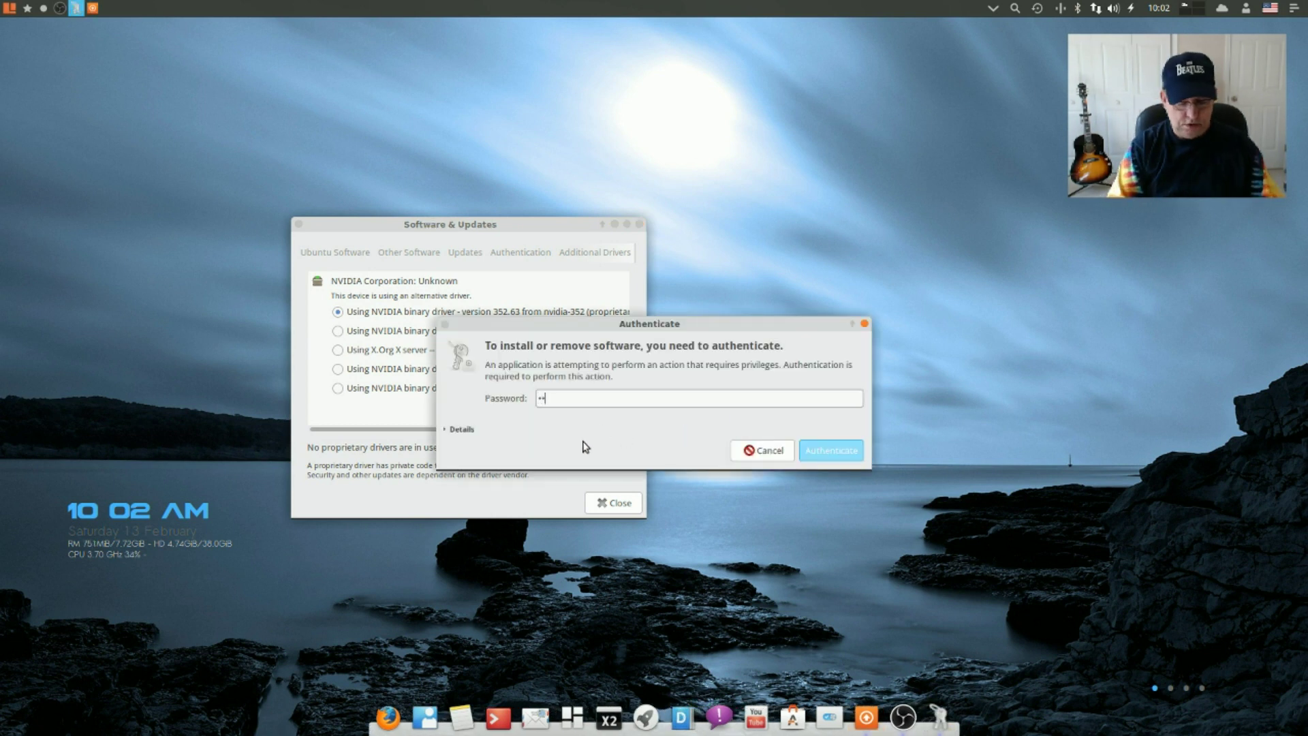
{"action": "key", "text": "Return"}
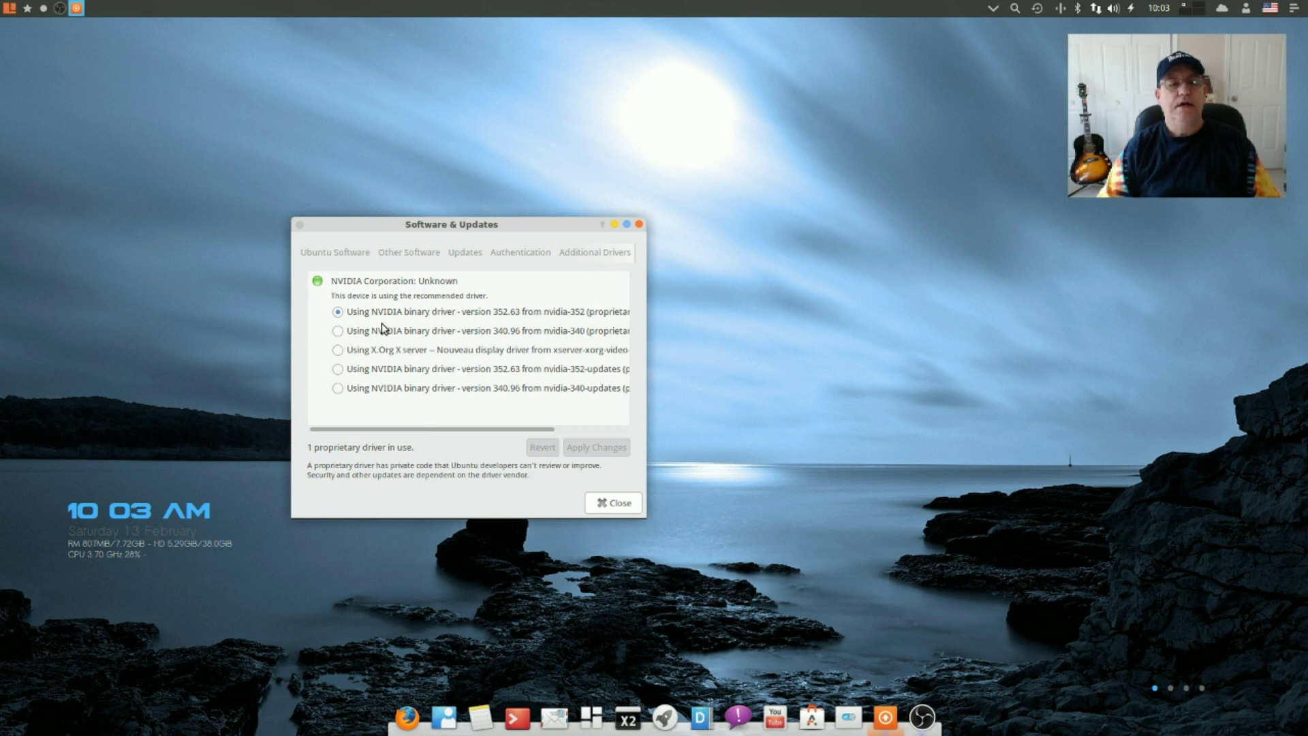
Close Software & Updates and minimize OBS Studio to clear the Voyager desktop
{"action": "left_click", "coordinate": [619, 506]}
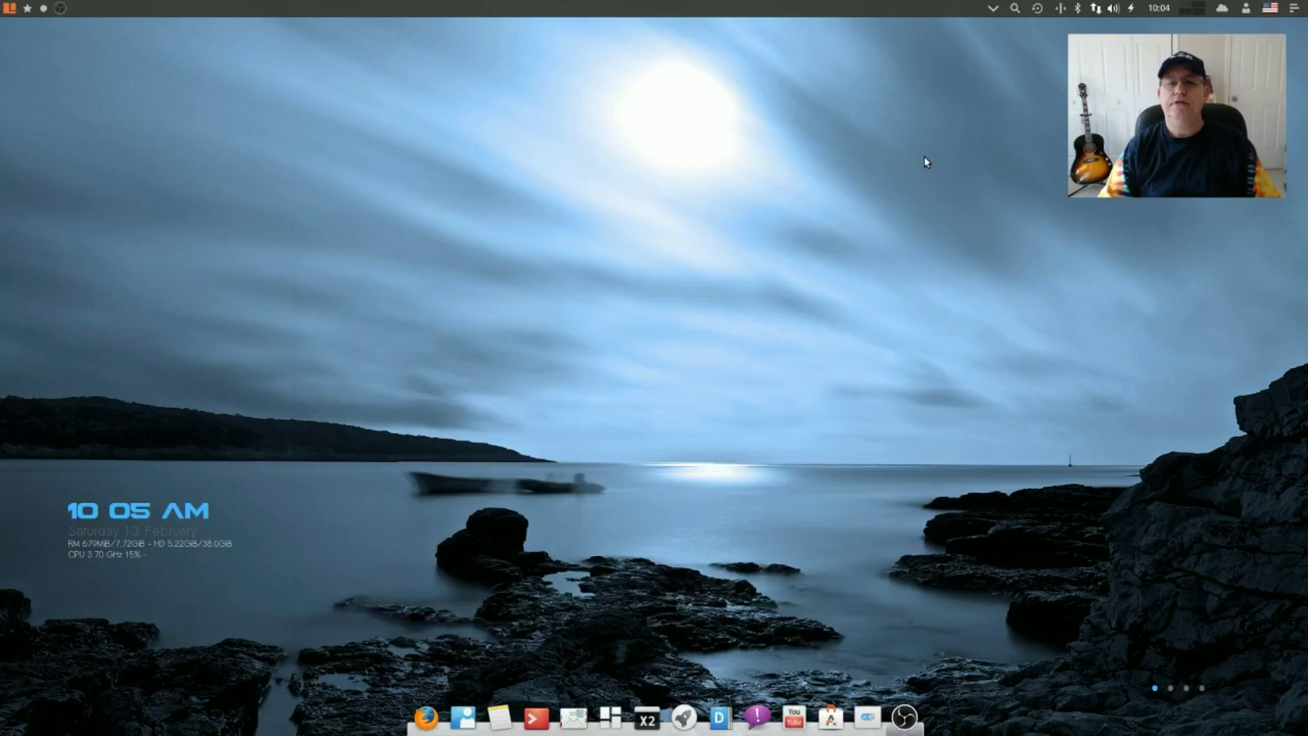
{"action": "left_click", "coordinate": [924, 154]}
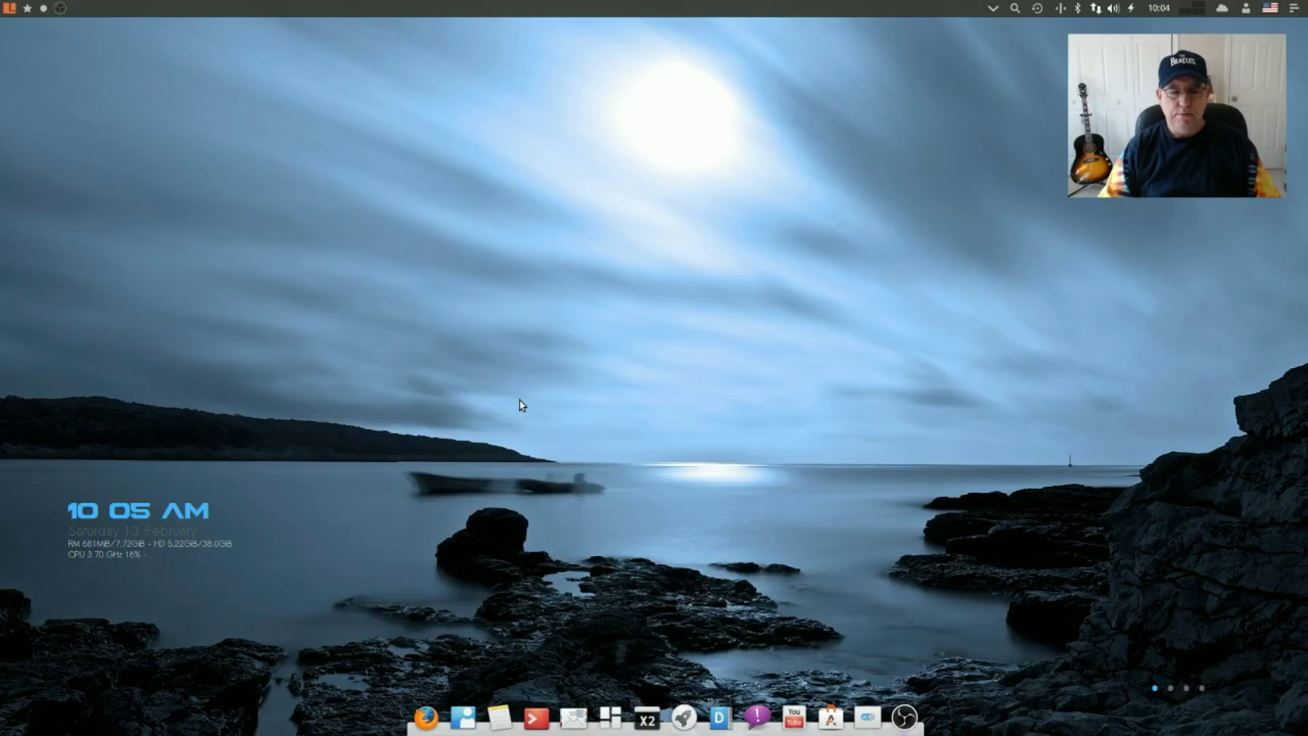
Launch Additional Drivers from the Whisker menu's All list and move its window higher
{"action": "left_click", "coordinate": [10, 10]}
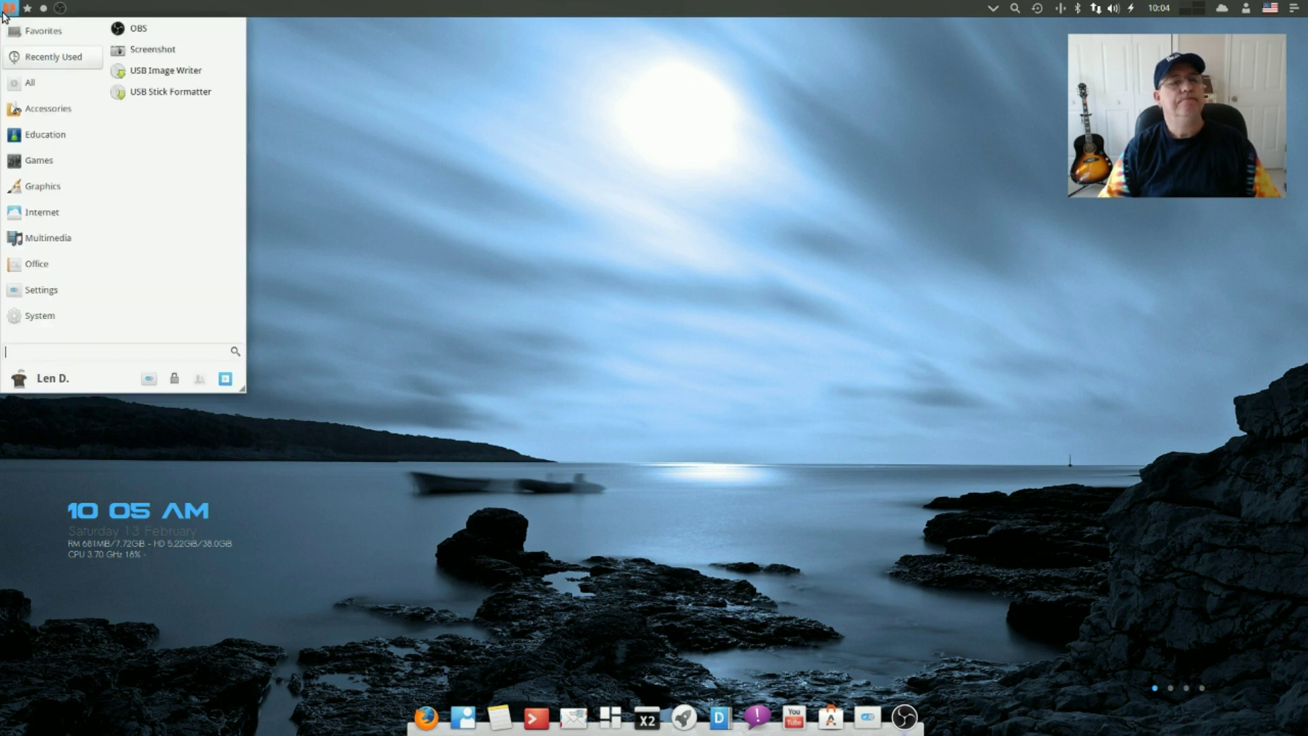
{"action": "left_click", "coordinate": [20, 85]}
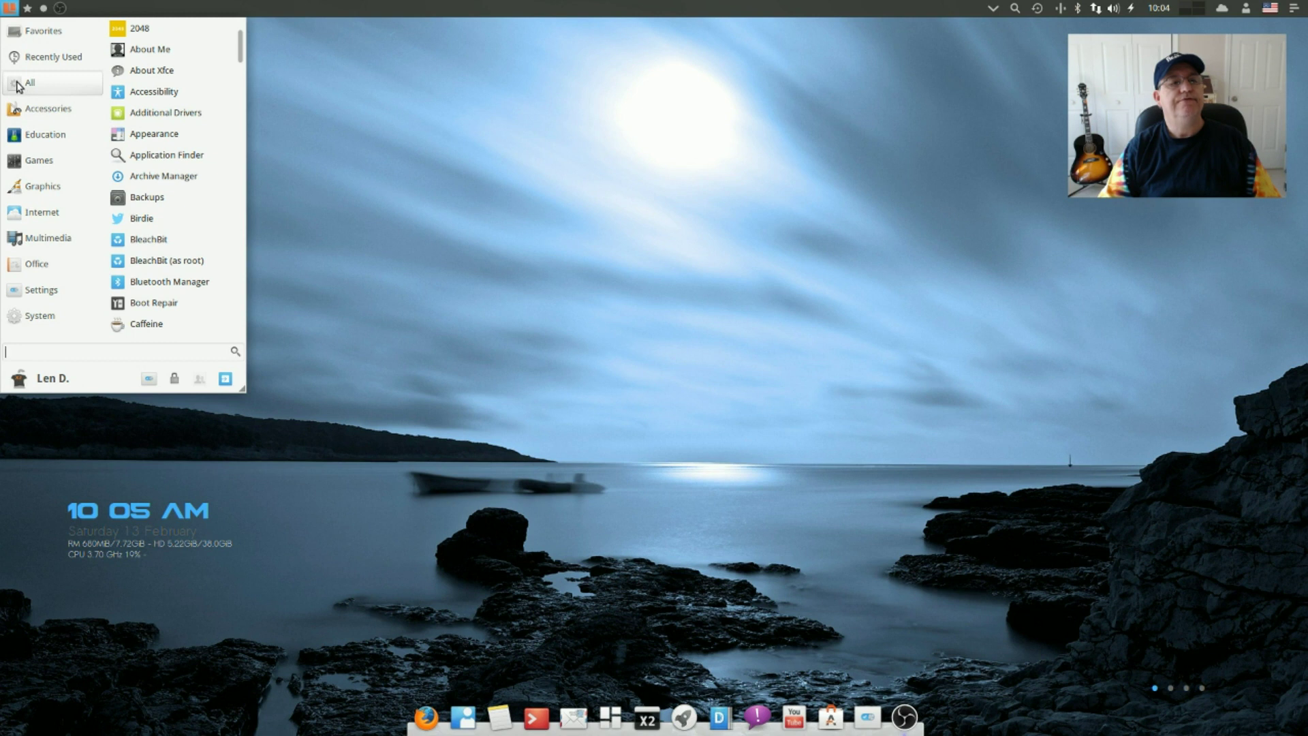
{"action": "left_click", "coordinate": [151, 117]}
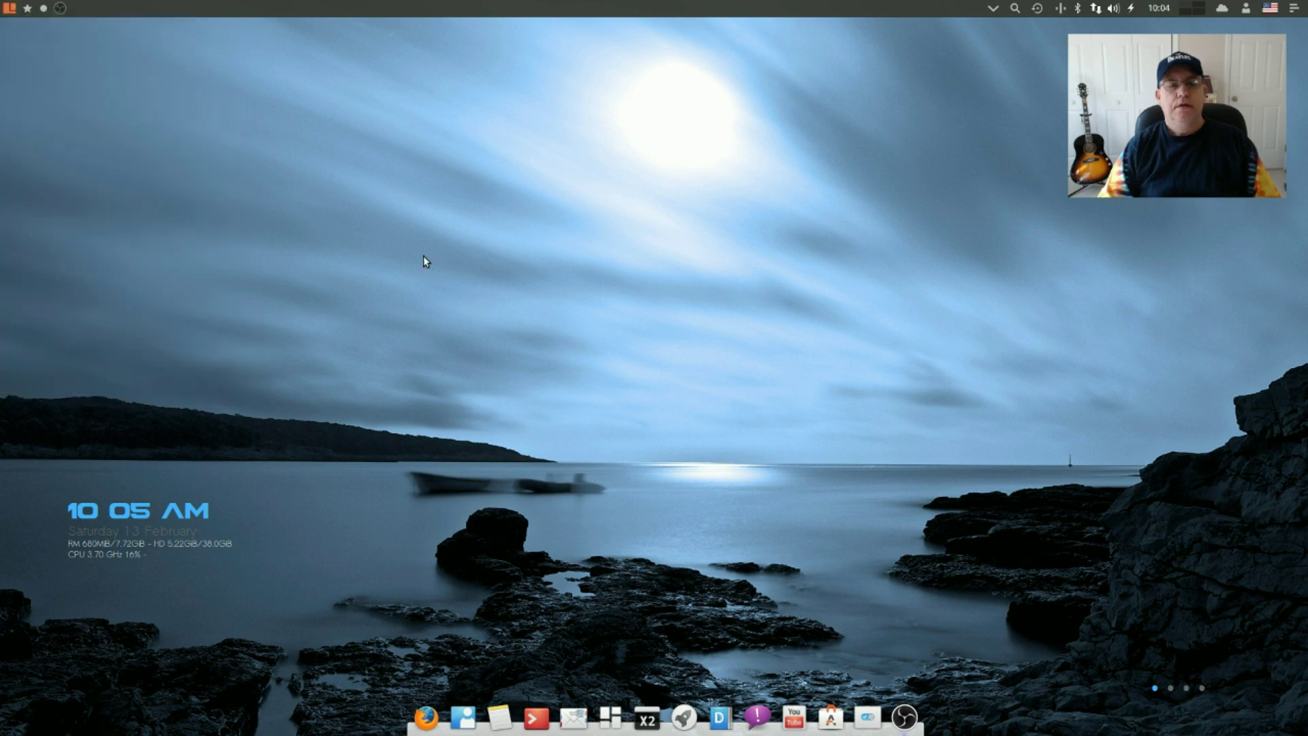
{"action": "left_click_drag", "start_coordinate": [647, 263], "coordinate": [641, 218]}
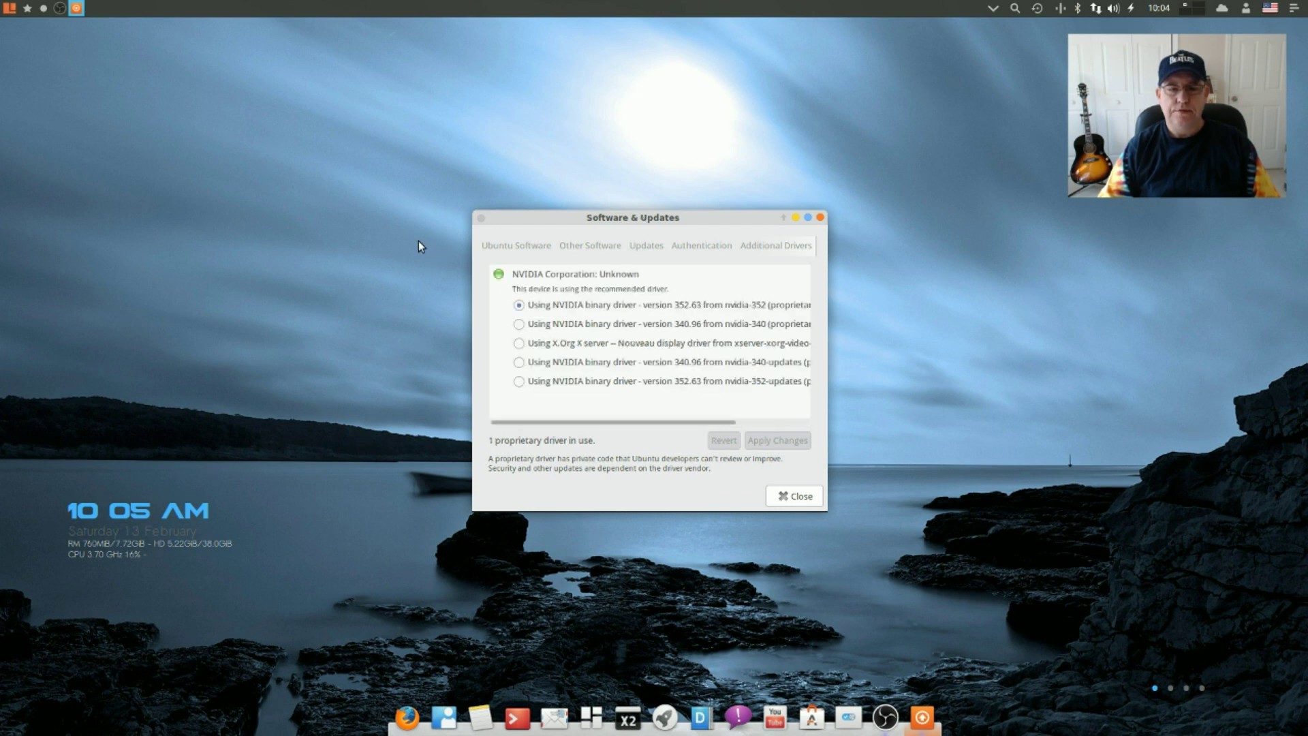
Launch NVIDIA X Server Settings from the Whisker menu's All list
{"action": "left_click", "coordinate": [9, 8]}
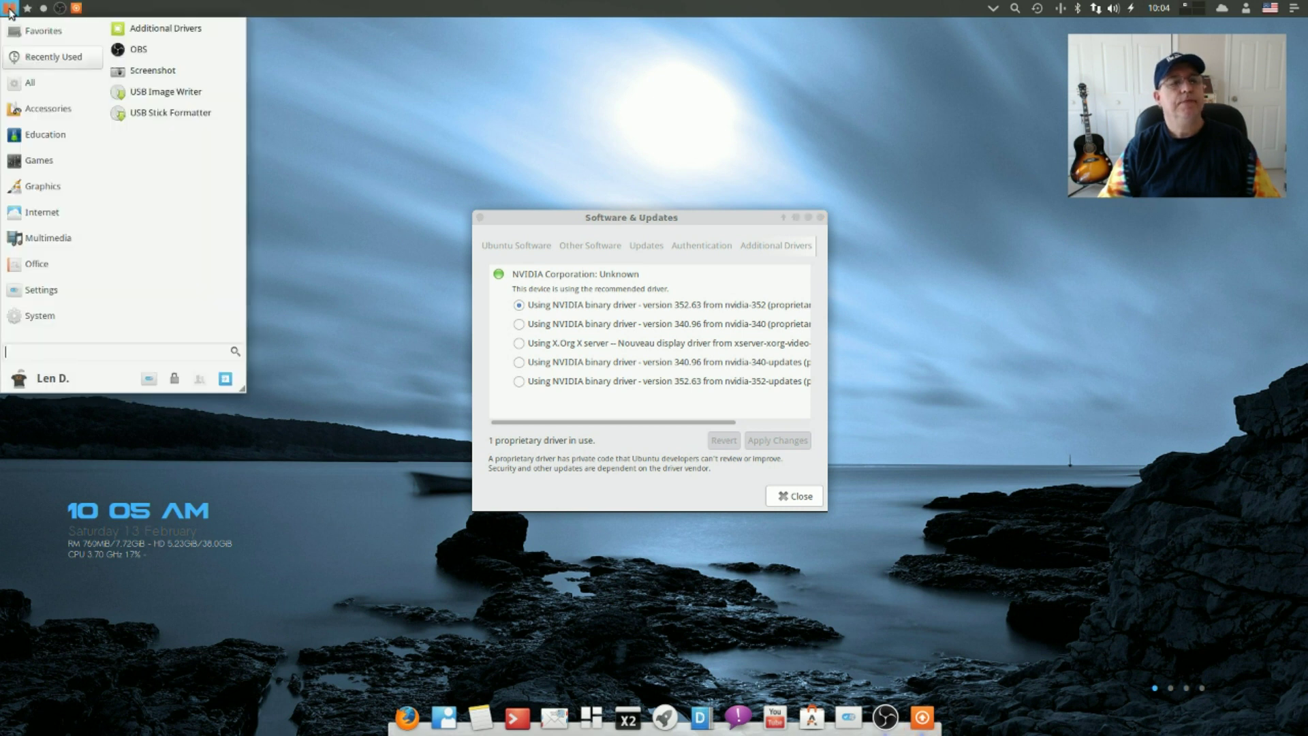
{"action": "left_click", "coordinate": [30, 83]}
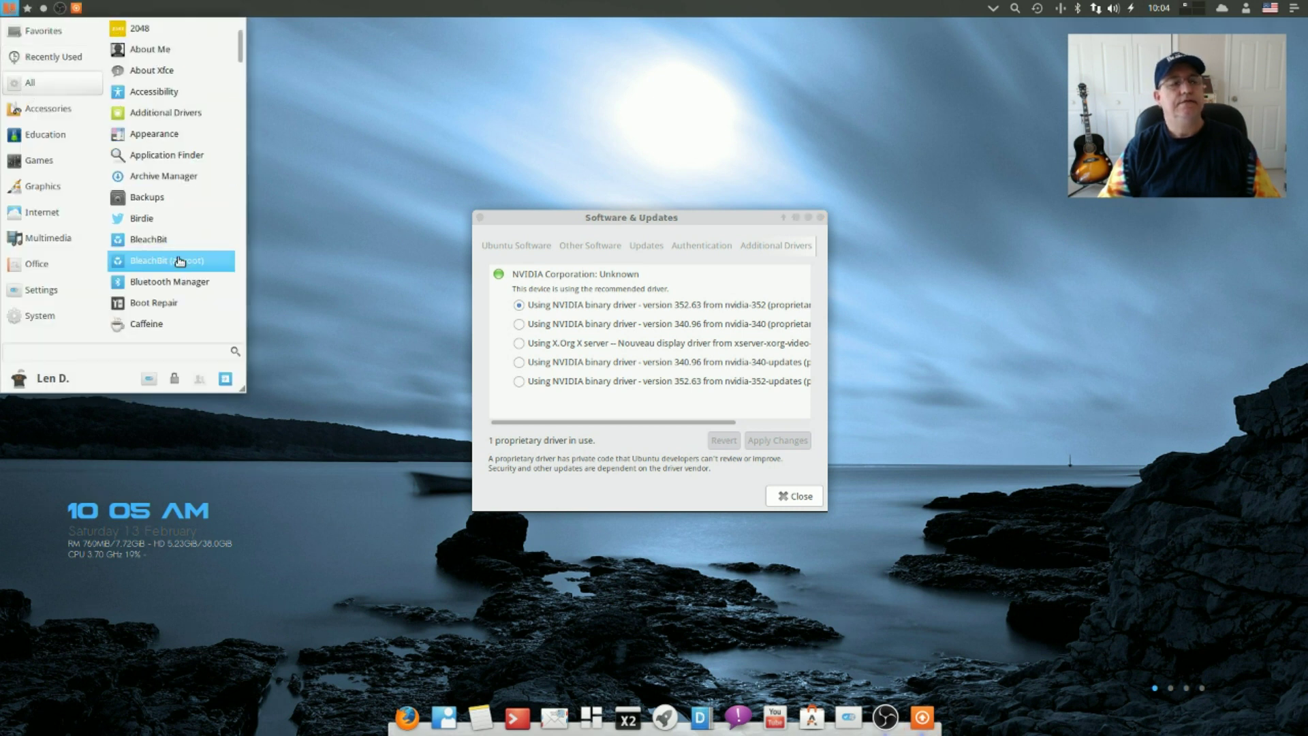
{"action": "scroll", "coordinate": [181, 261], "scroll_direction": "down", "scroll_amount": 5}
{"action": "scroll", "coordinate": [179, 261], "scroll_direction": "down", "scroll_amount": 8}
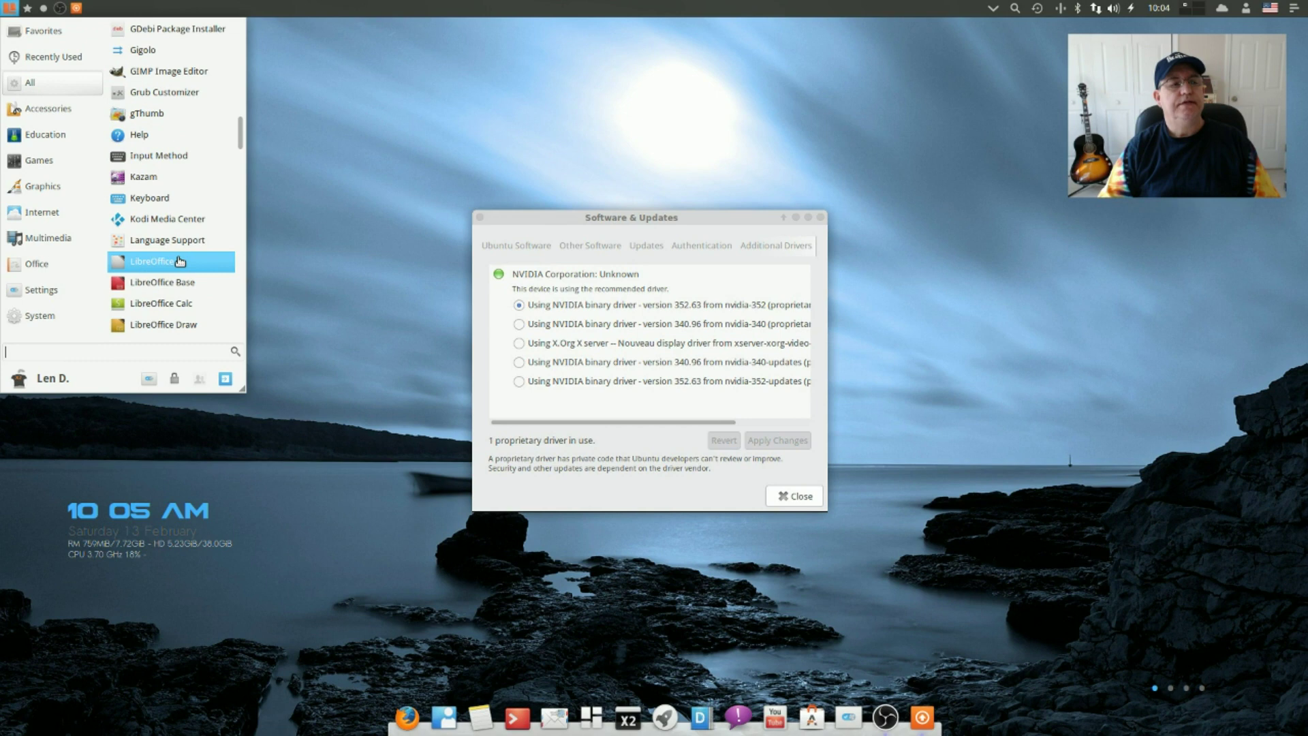
{"action": "scroll", "coordinate": [179, 261], "scroll_direction": "down", "scroll_amount": 8}
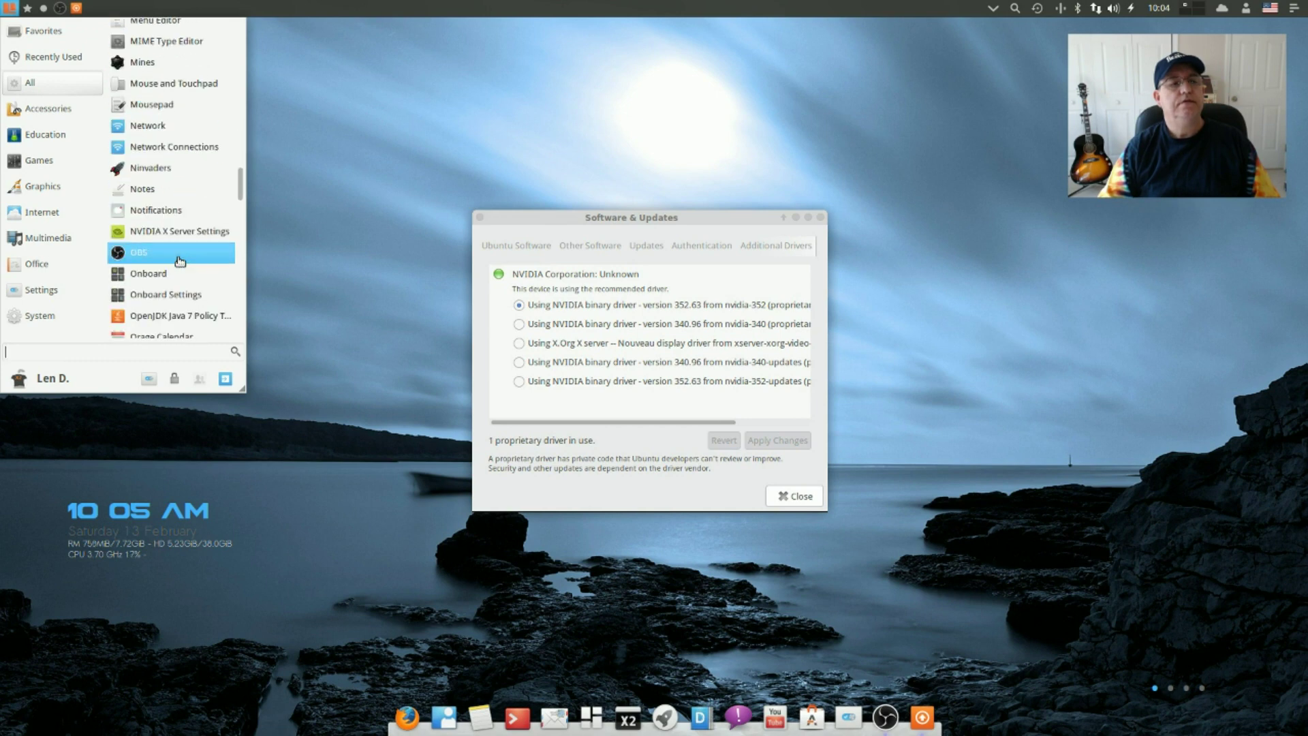
{"action": "left_click", "coordinate": [178, 233]}
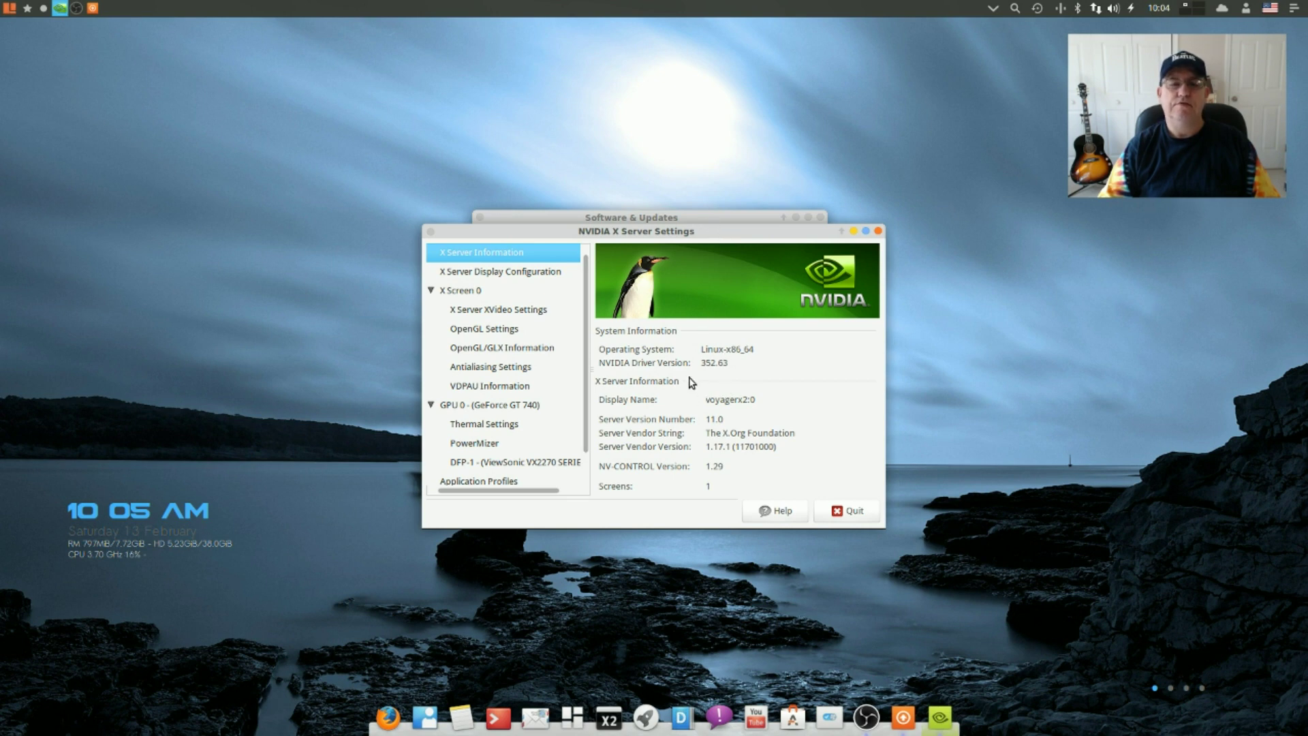
Drag the NVIDIA X Server Settings window up and right to view driver version 352.63
{"action": "left_click_drag", "start_coordinate": [720, 234], "coordinate": [901, 360]}
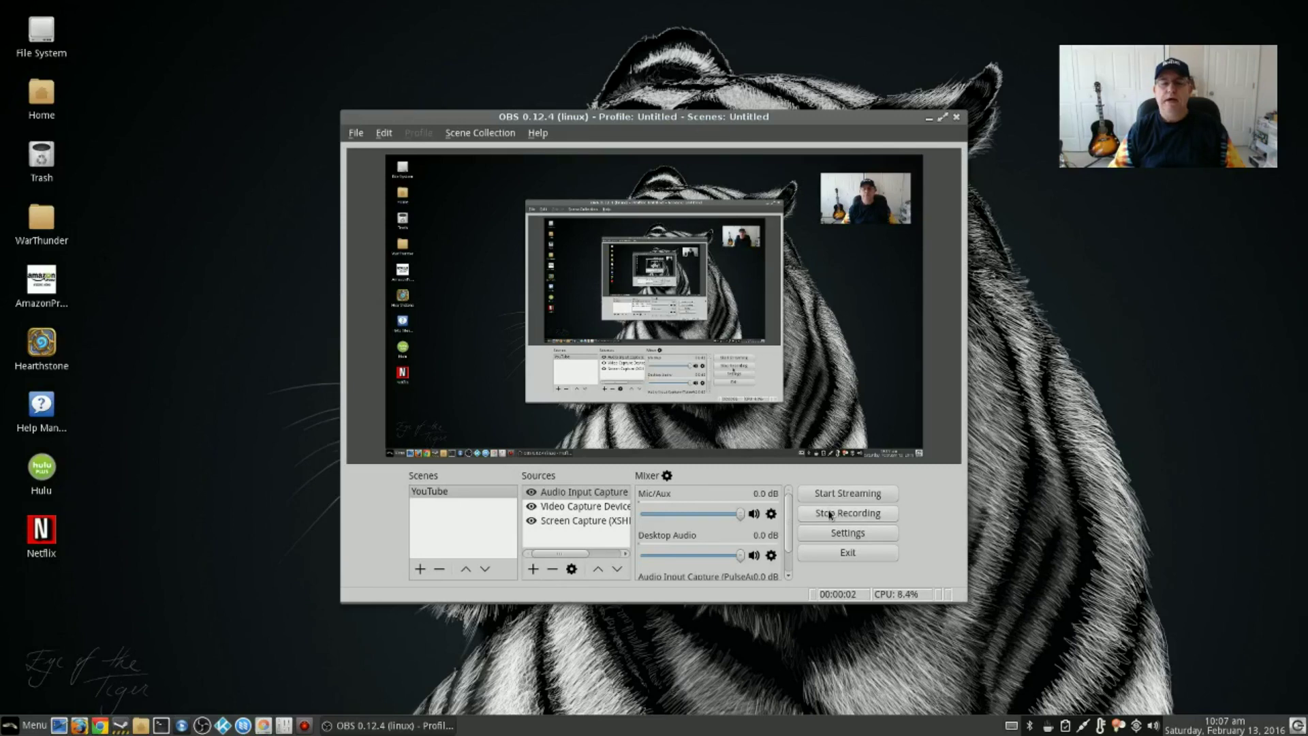
Lower the OBS Desktop Audio level slightly and minimize OBS
{"action": "left_click", "coordinate": [684, 556]}
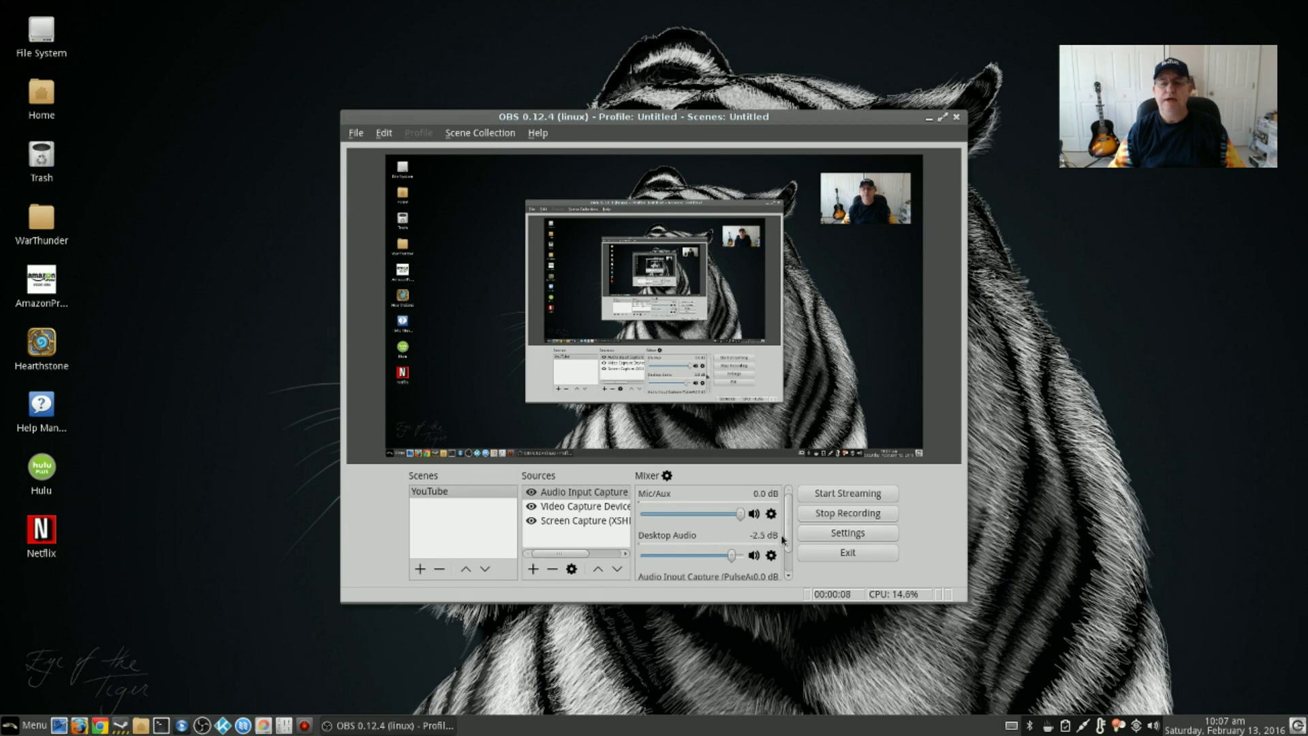
{"action": "scroll", "coordinate": [785, 541], "scroll_direction": "down", "scroll_amount": 2}
{"action": "scroll", "coordinate": [787, 567], "scroll_direction": "up", "scroll_amount": 2}
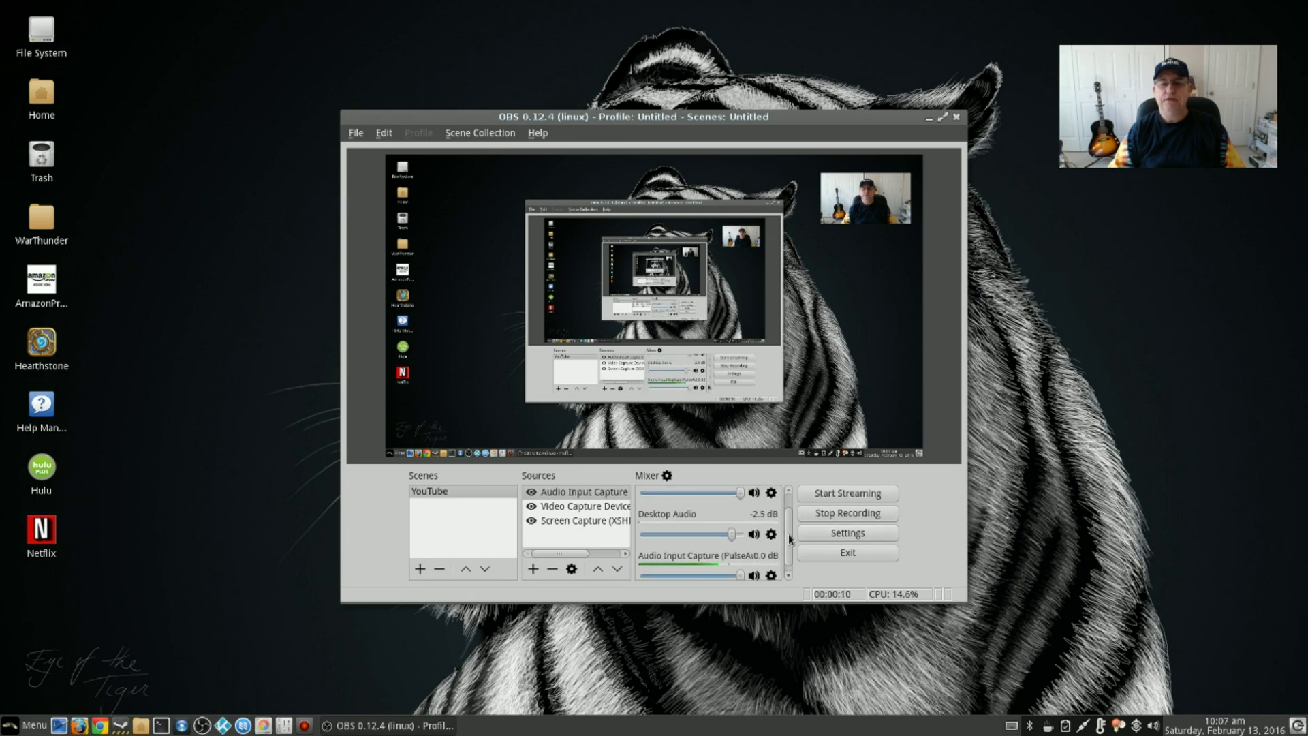
{"action": "left_click", "coordinate": [928, 118]}
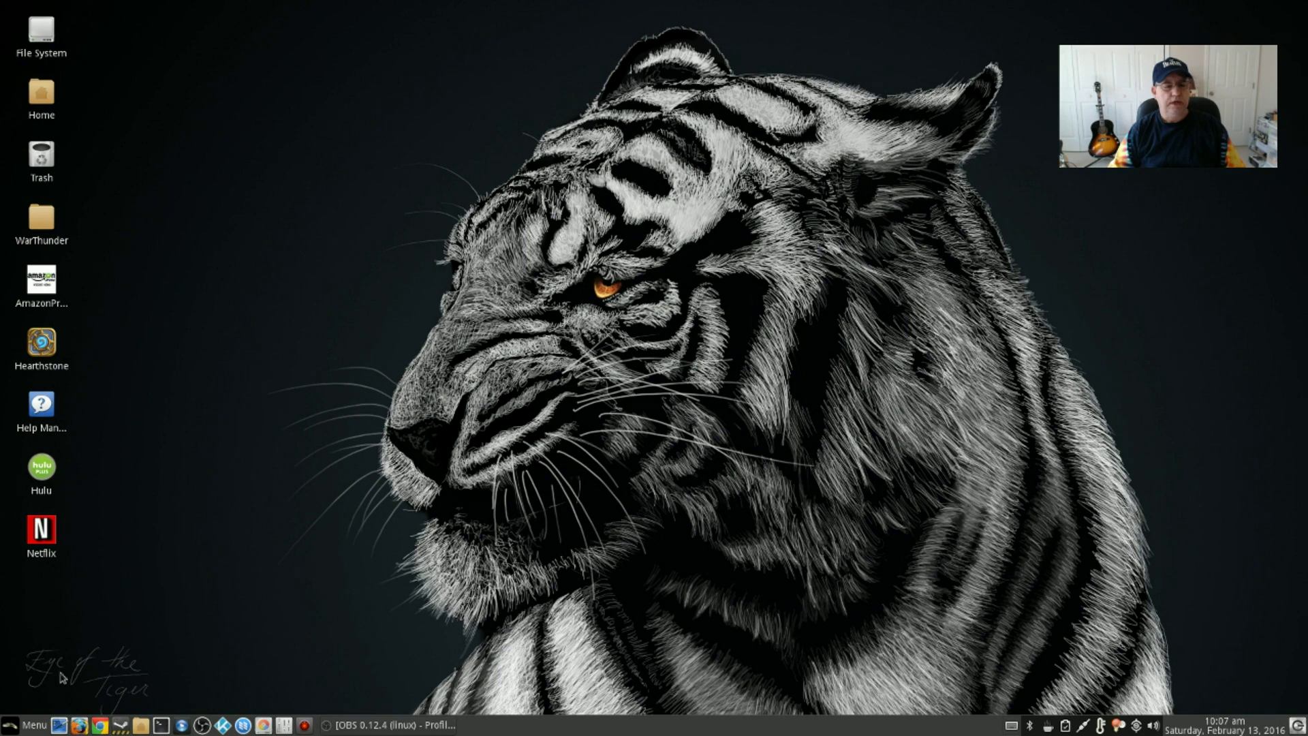
Launch NVIDIA X Server Settings from the Linux Lite menu's All list
{"action": "left_click", "coordinate": [9, 726]}
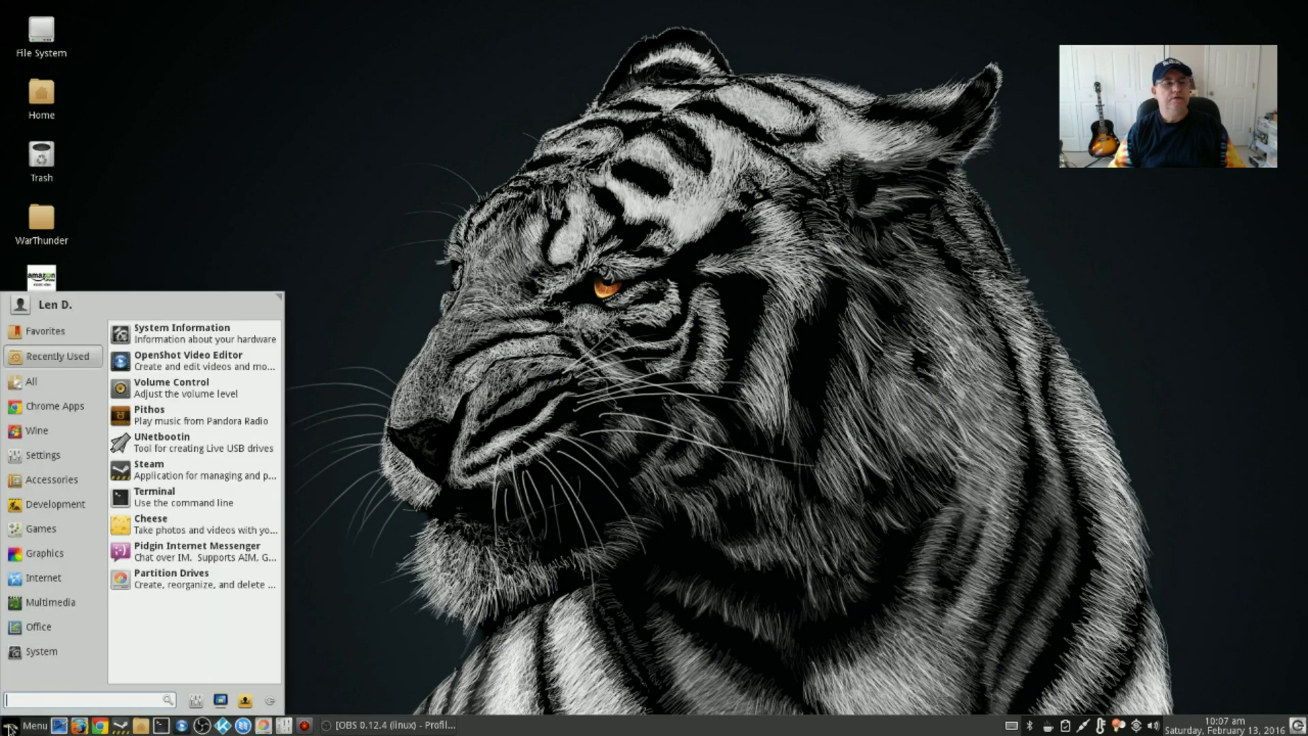
{"action": "mouse_move", "coordinate": [30, 516]}
{"action": "mouse_move", "coordinate": [37, 388]}
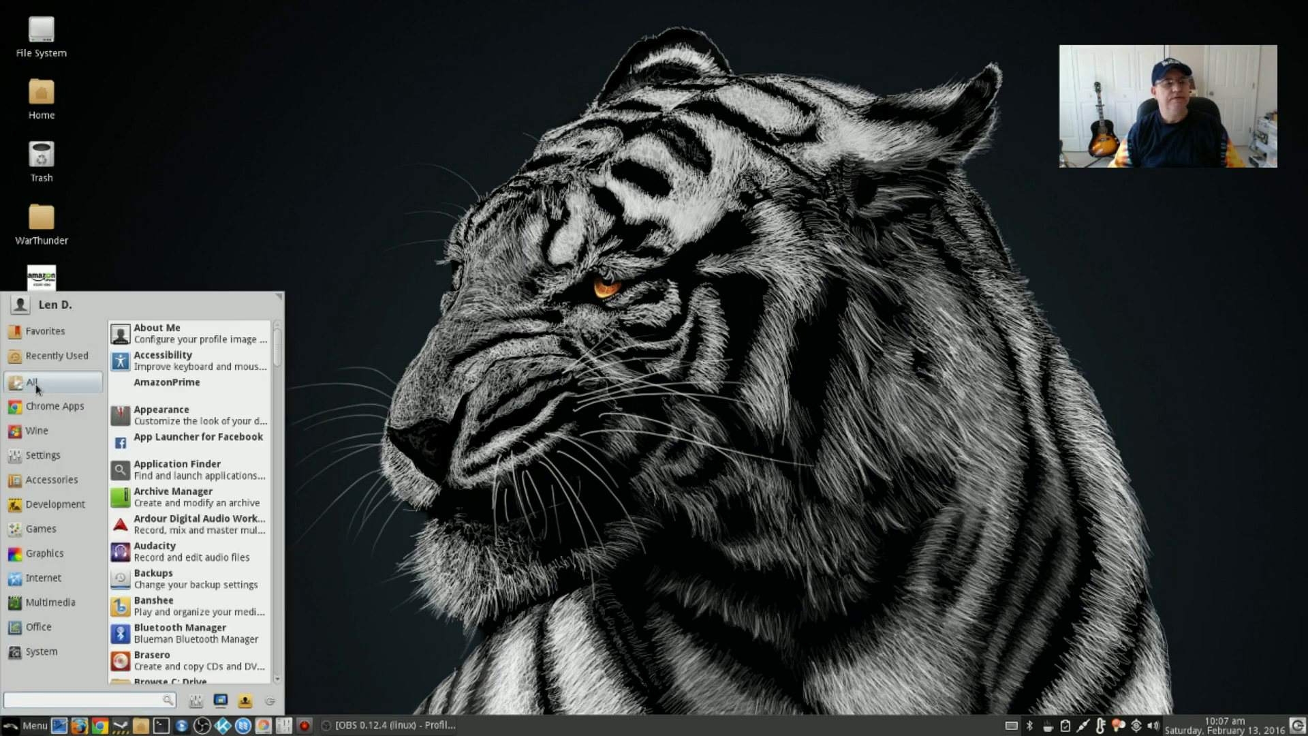
{"action": "scroll", "coordinate": [190, 497], "scroll_direction": "down", "scroll_amount": 3}
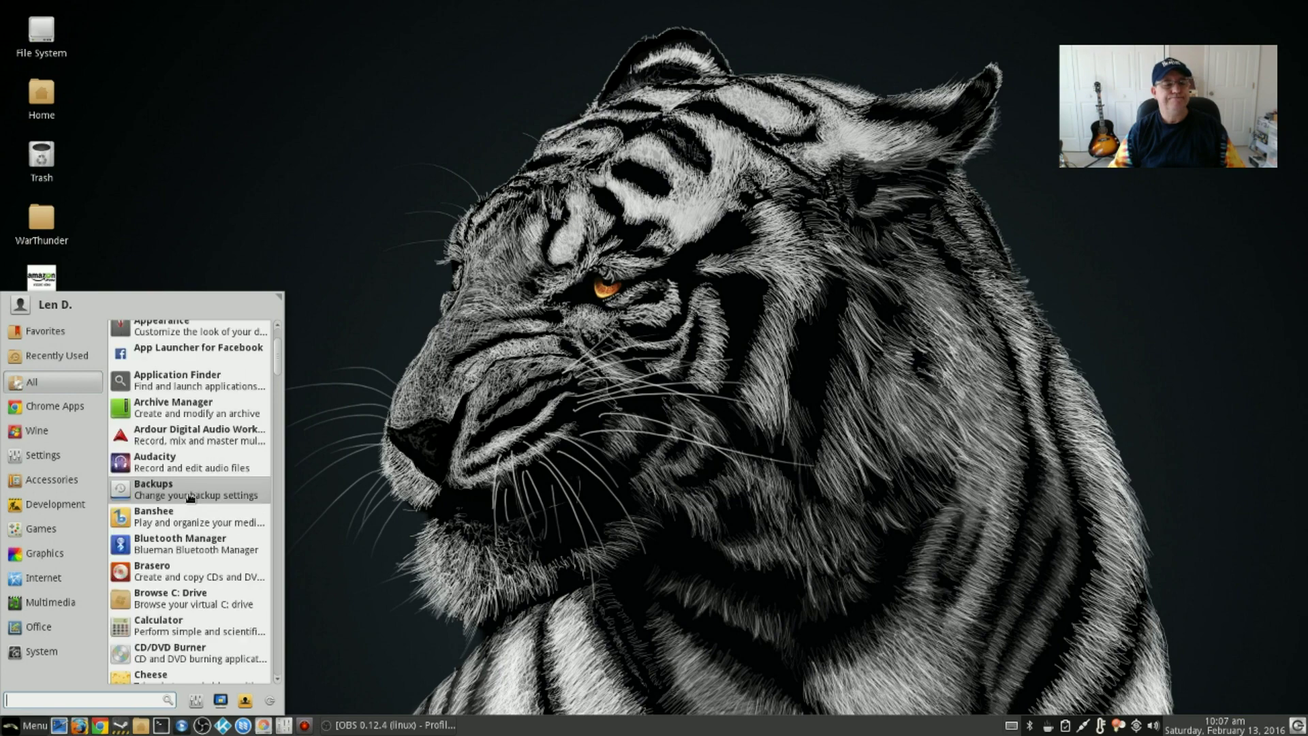
{"action": "scroll", "coordinate": [190, 497], "scroll_direction": "down", "scroll_amount": 10}
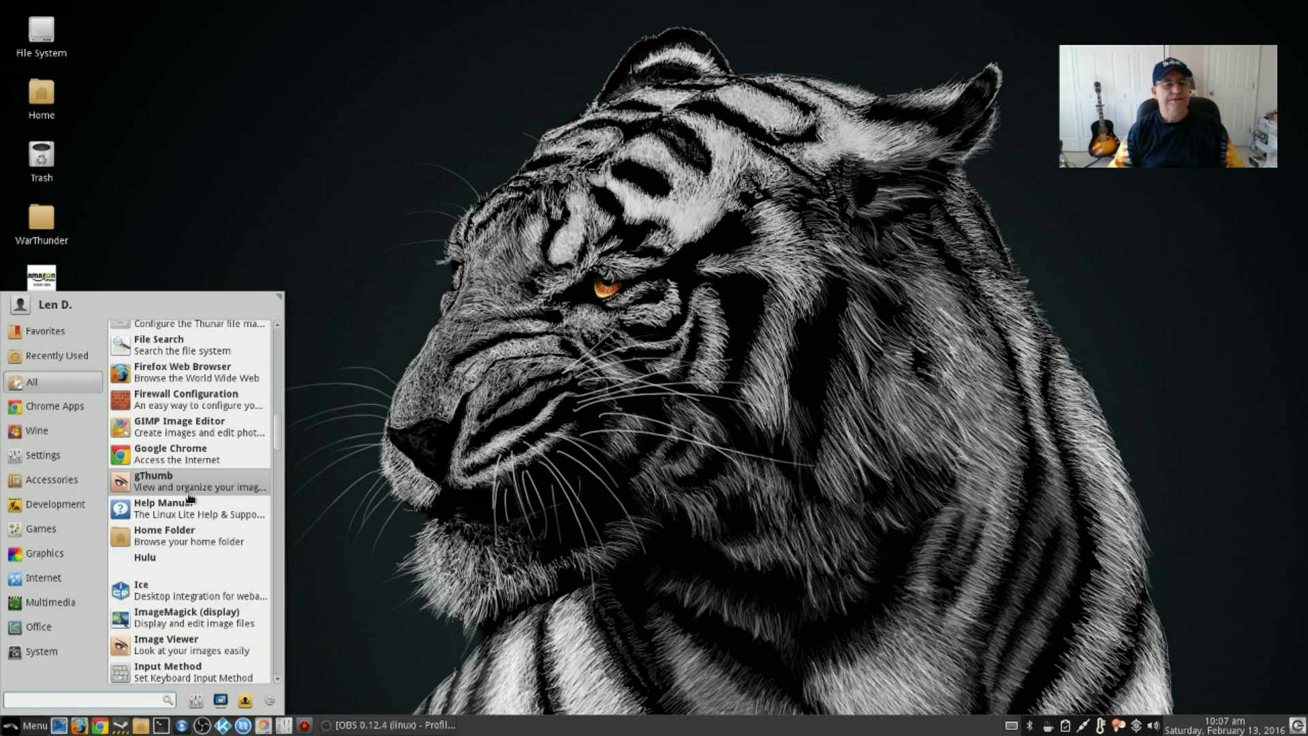
{"action": "scroll", "coordinate": [190, 497], "scroll_direction": "down", "scroll_amount": 2}
{"action": "scroll", "coordinate": [191, 497], "scroll_direction": "down", "scroll_amount": 5}
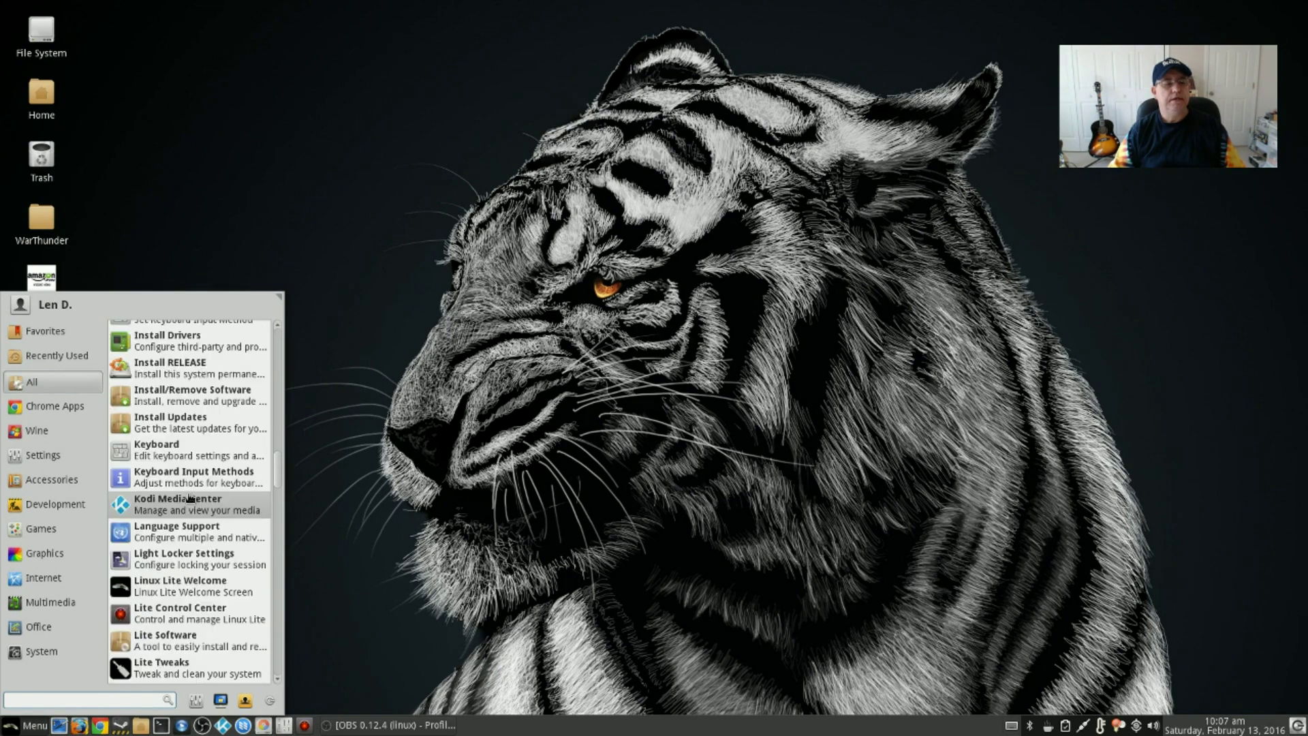
{"action": "scroll", "coordinate": [190, 497], "scroll_direction": "down", "scroll_amount": 2}
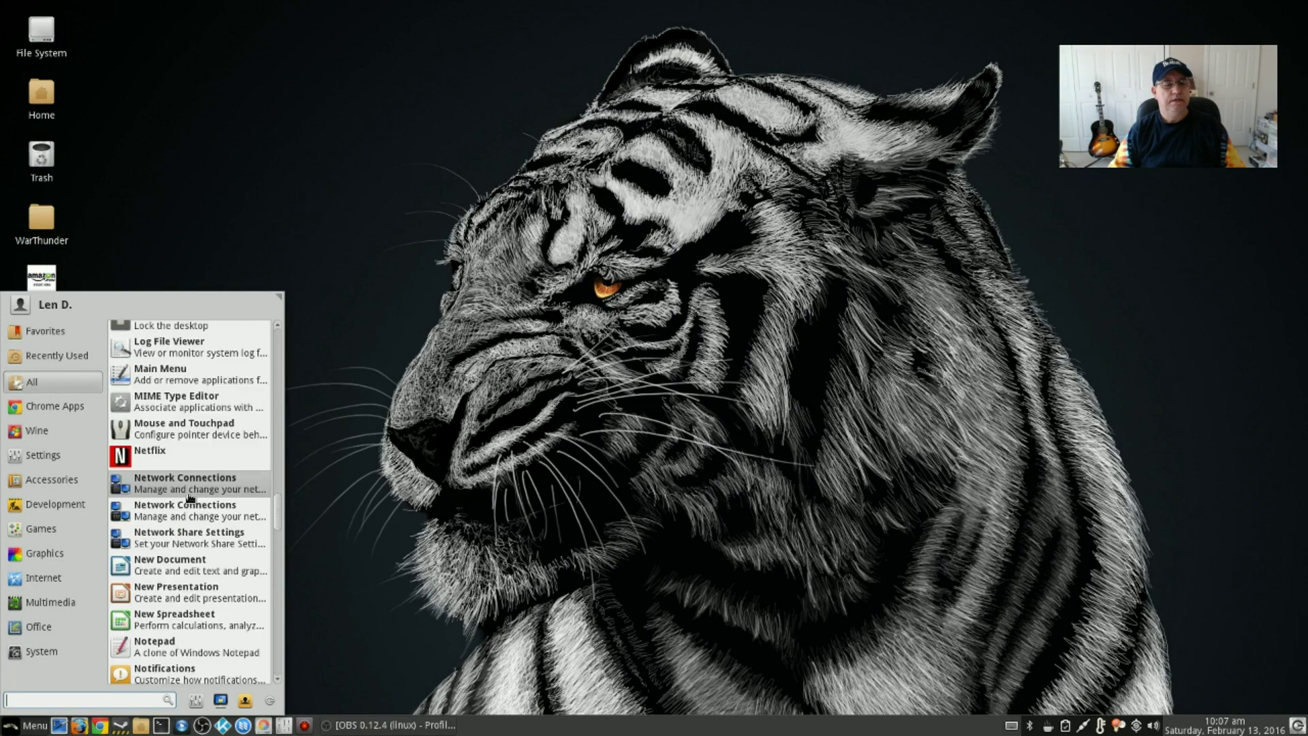
{"action": "scroll", "coordinate": [190, 498], "scroll_direction": "down", "scroll_amount": 3}
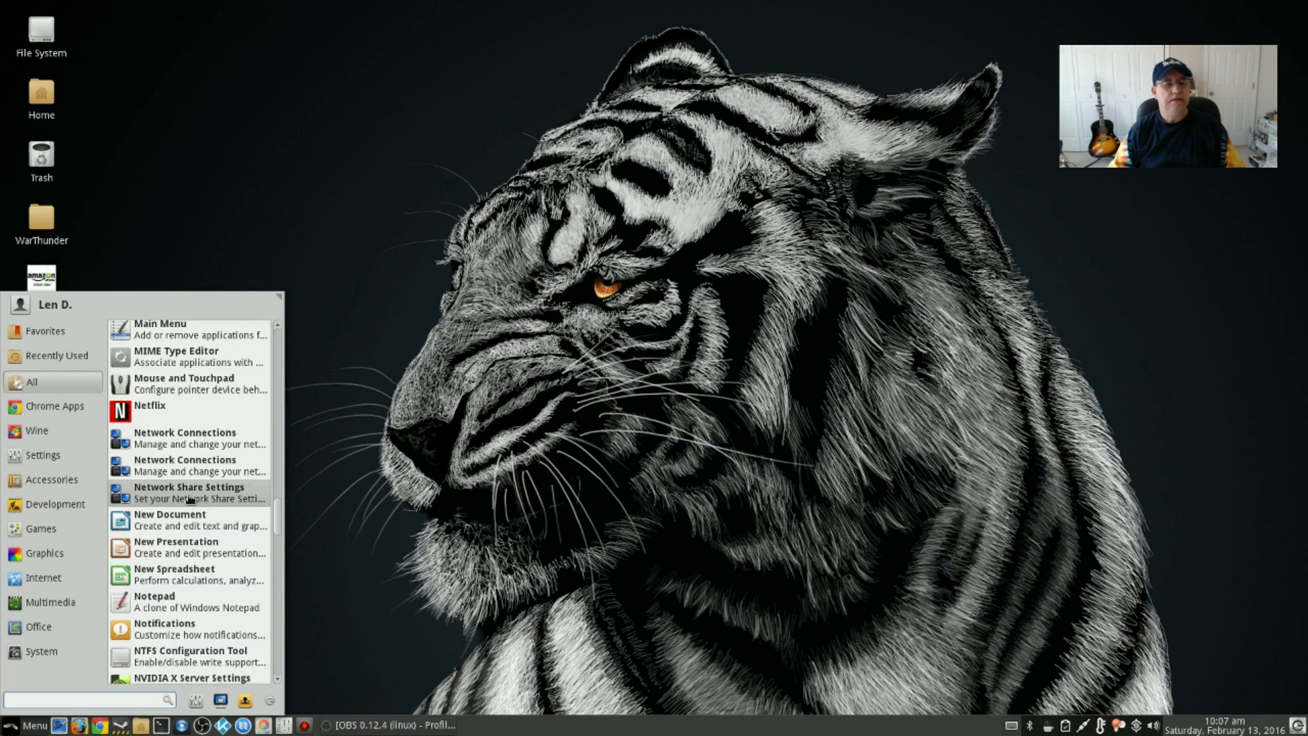
{"action": "left_click", "coordinate": [173, 550]}
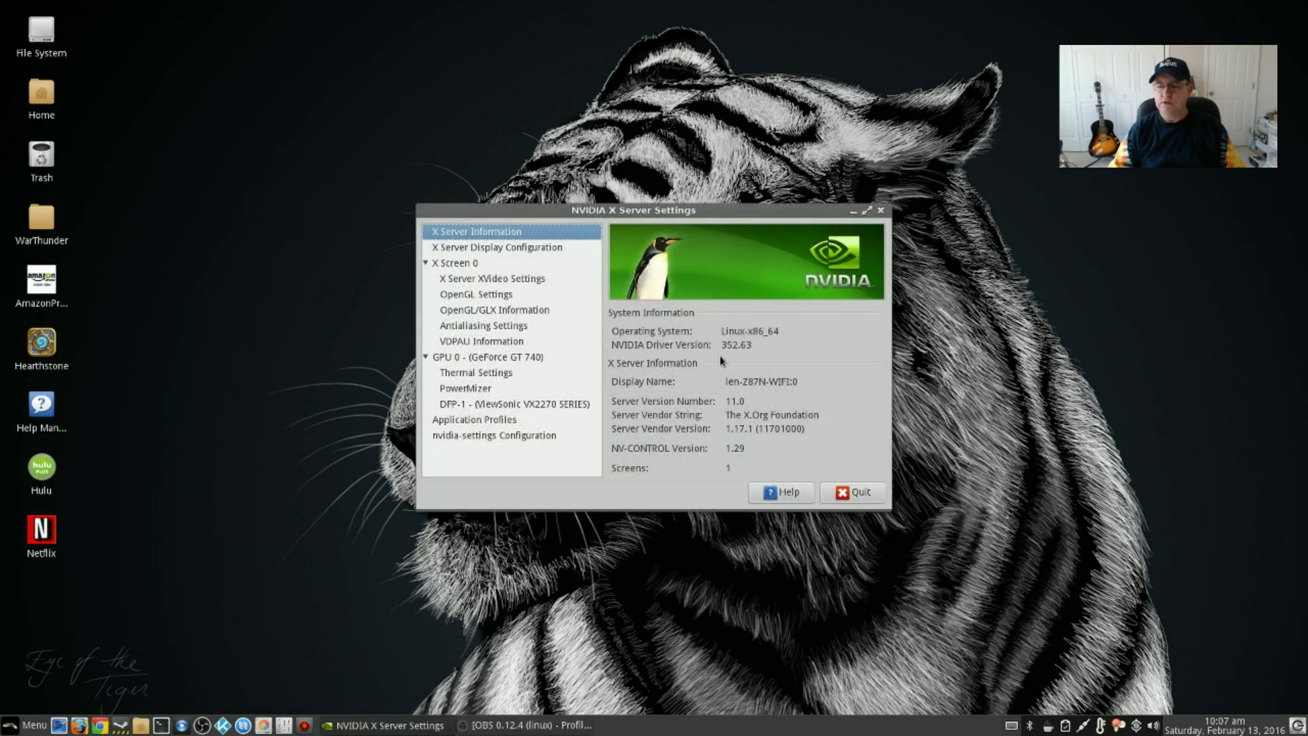
Launch Install Drivers from the applications menu's All list to open Software & Updates' Additional Drivers
{"action": "left_click", "coordinate": [10, 726]}
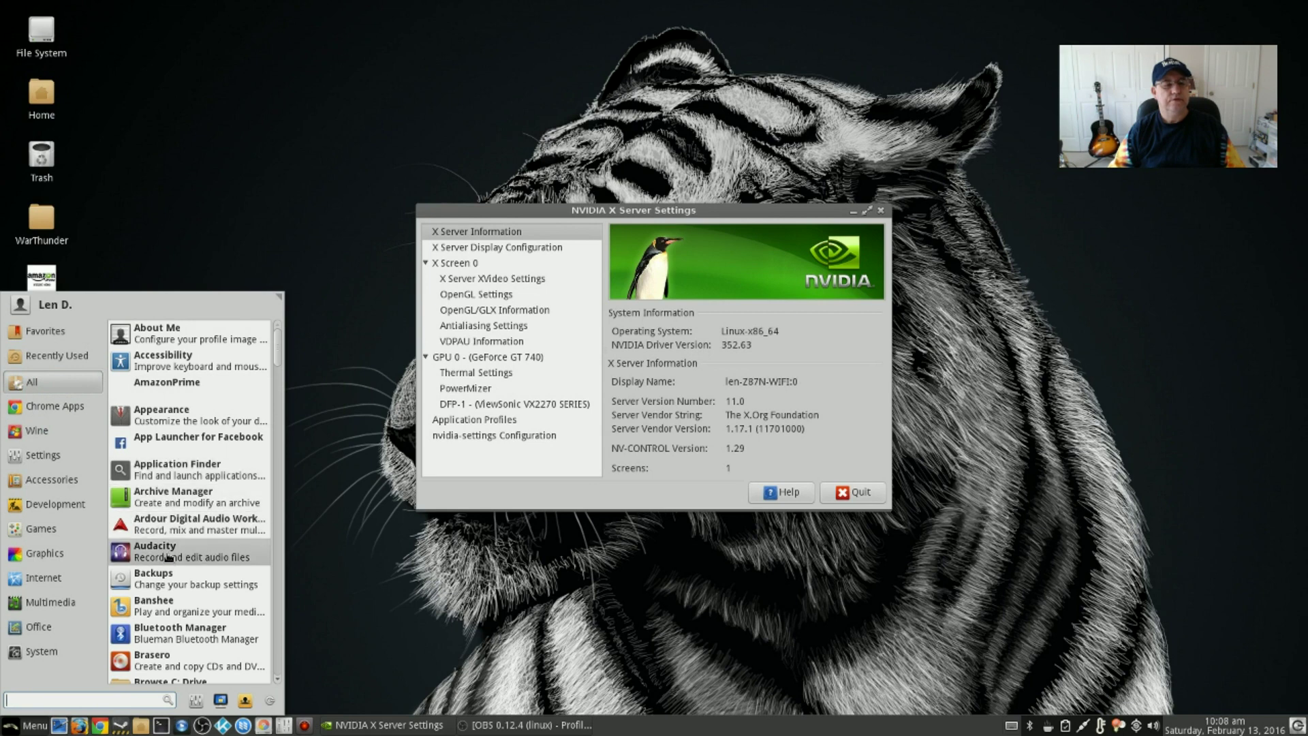
{"action": "scroll", "coordinate": [167, 557], "scroll_direction": "down", "scroll_amount": 3}
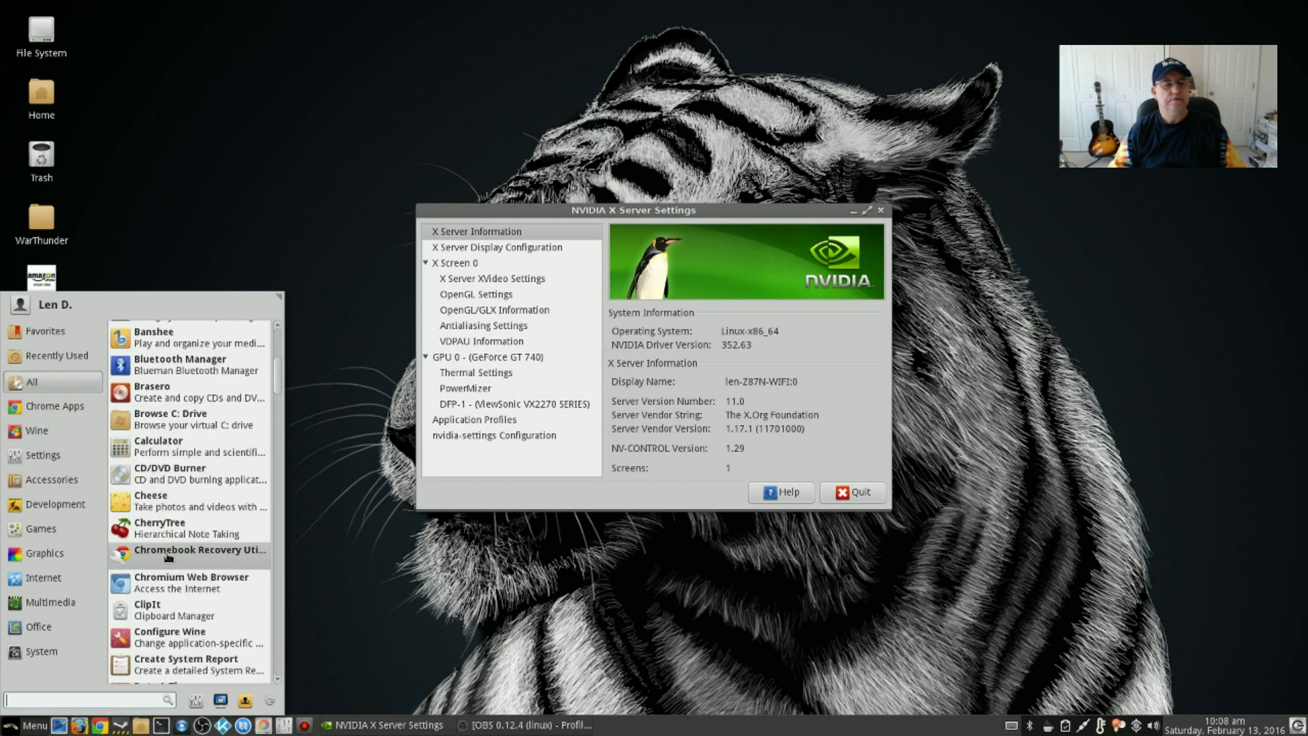
{"action": "scroll", "coordinate": [169, 557], "scroll_direction": "down", "scroll_amount": 6}
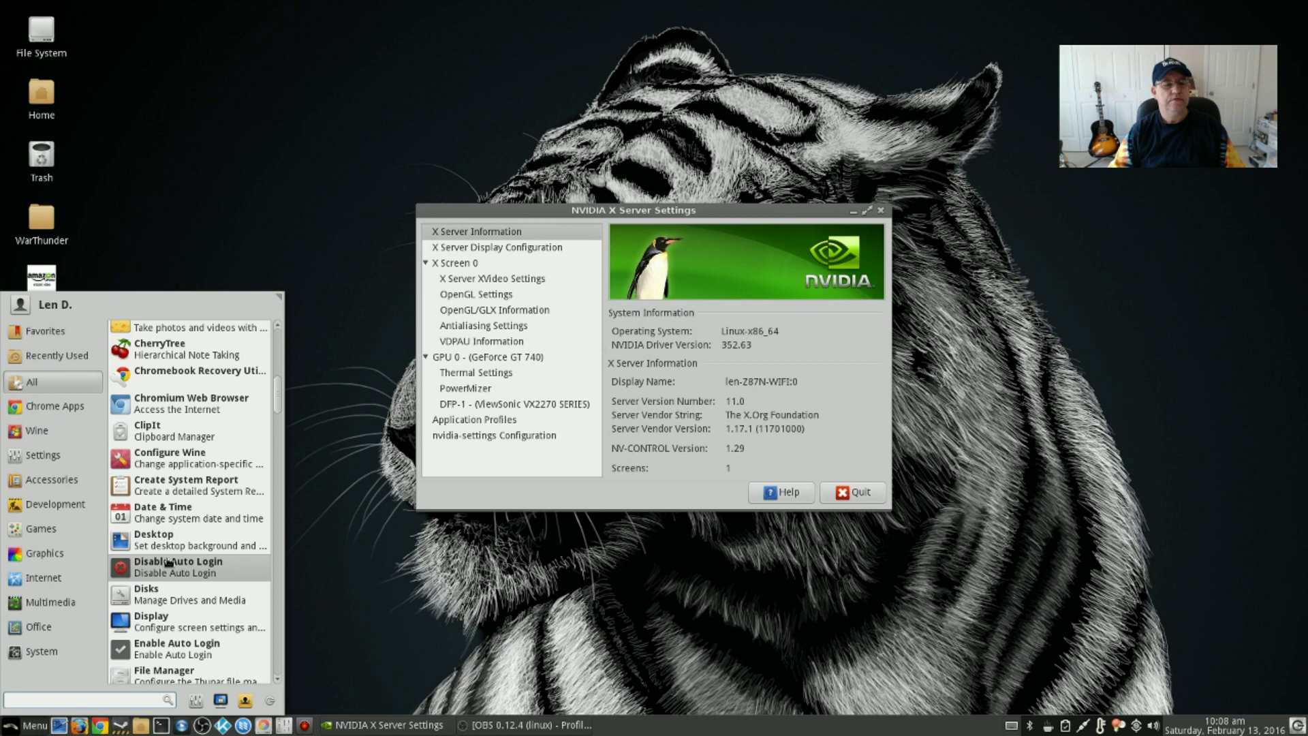
{"action": "scroll", "coordinate": [168, 562], "scroll_direction": "down", "scroll_amount": 1}
{"action": "scroll", "coordinate": [179, 534], "scroll_direction": "down", "scroll_amount": 3}
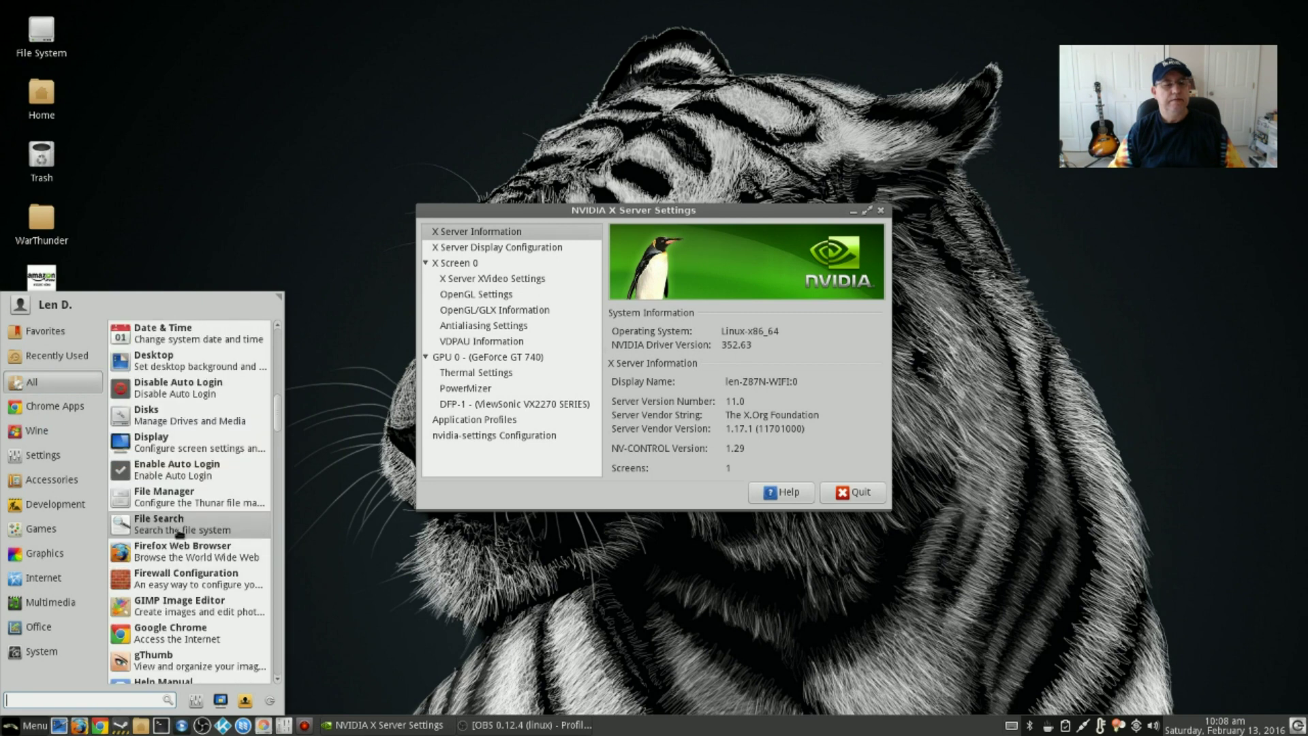
{"action": "scroll", "coordinate": [180, 534], "scroll_direction": "down", "scroll_amount": 3}
{"action": "scroll", "coordinate": [178, 533], "scroll_direction": "down", "scroll_amount": 5}
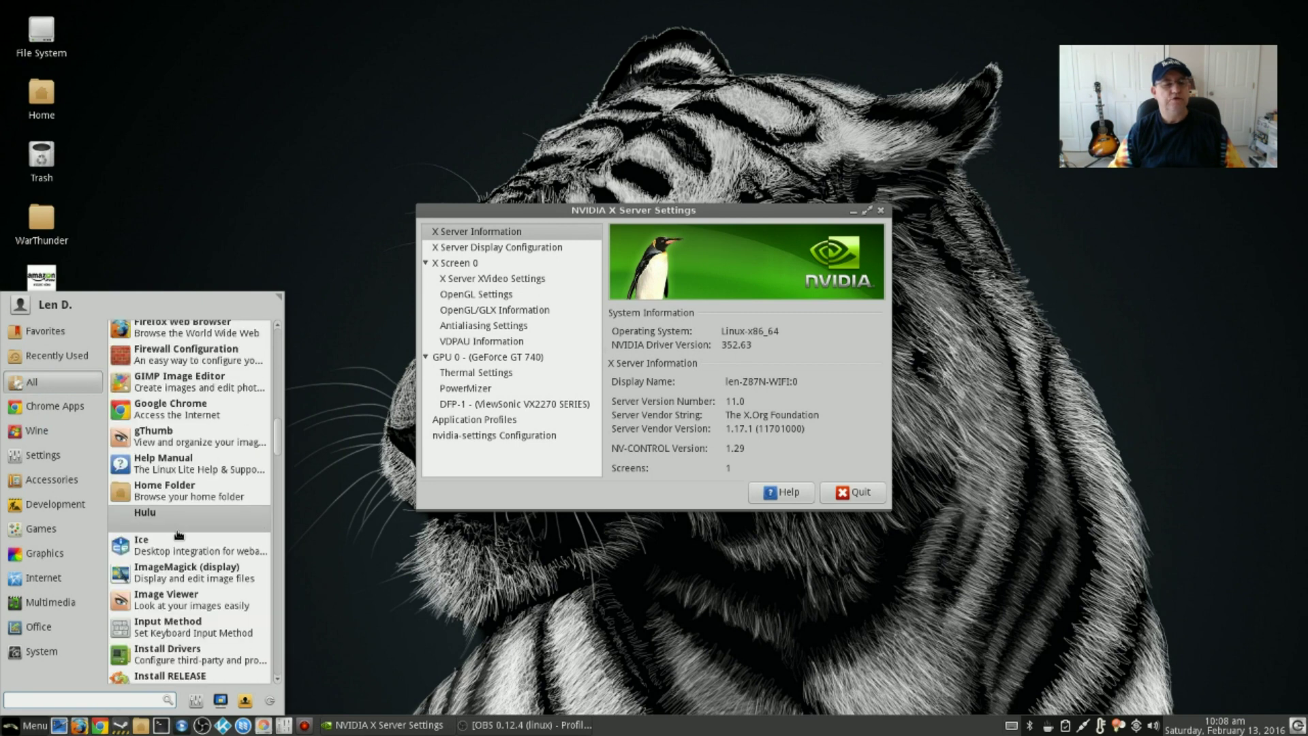
{"action": "scroll", "coordinate": [178, 533], "scroll_direction": "down", "scroll_amount": 3}
{"action": "left_click", "coordinate": [170, 571]}
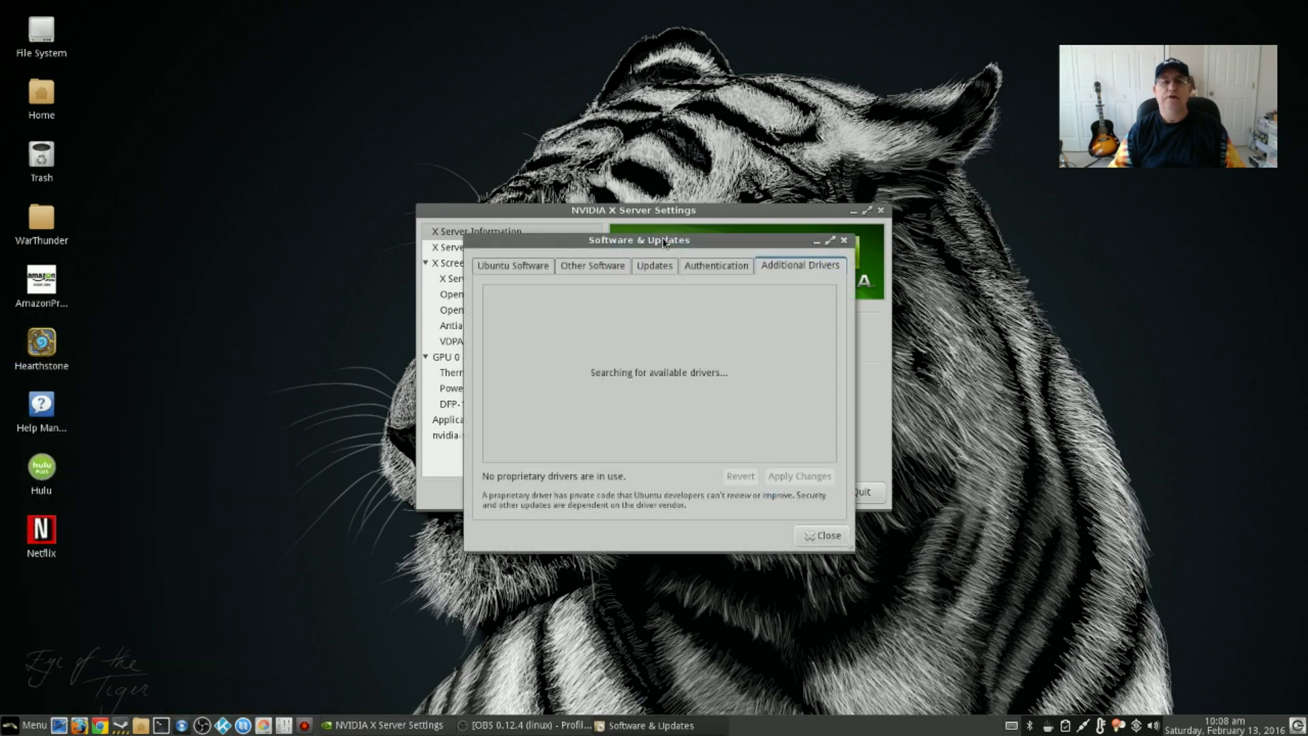
Move the Software & Updates window to the top right, beside the NVIDIA settings window
{"action": "left_click_drag", "start_coordinate": [664, 241], "coordinate": [968, 133]}
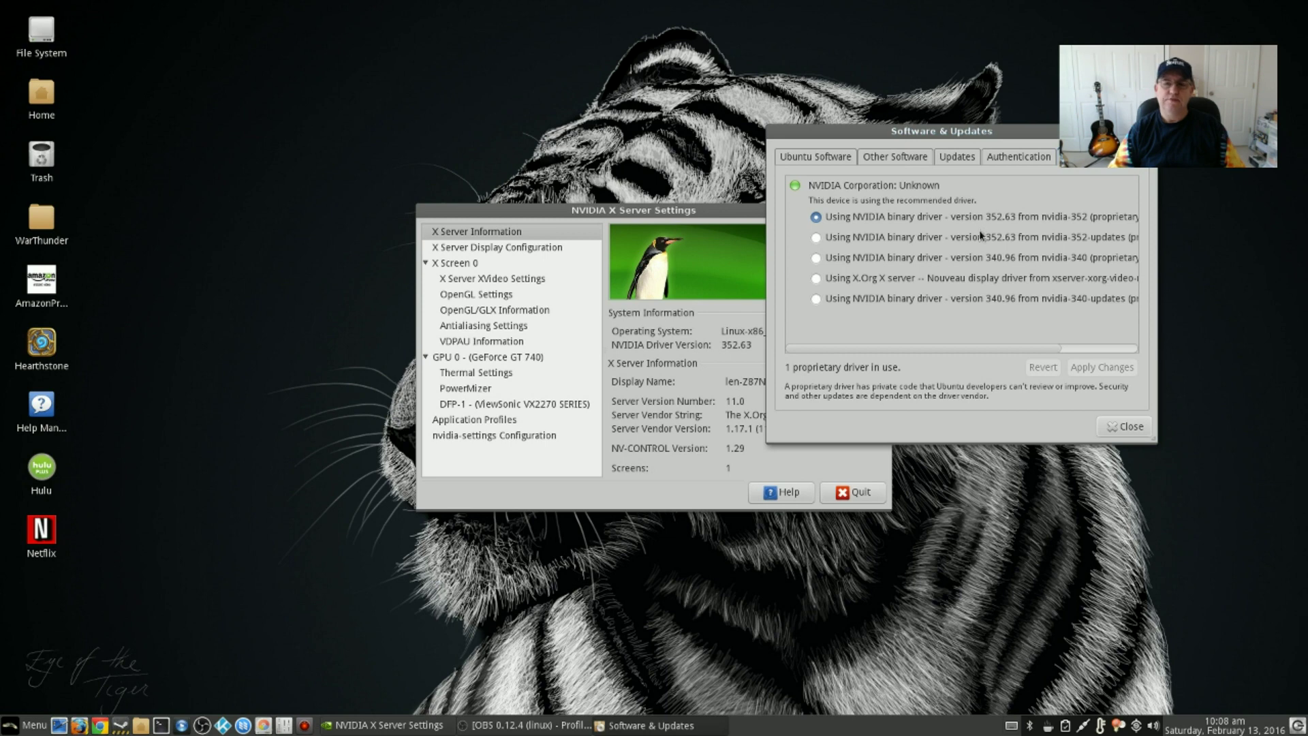
{"action": "left_click_drag", "start_coordinate": [923, 131], "coordinate": [993, 94]}
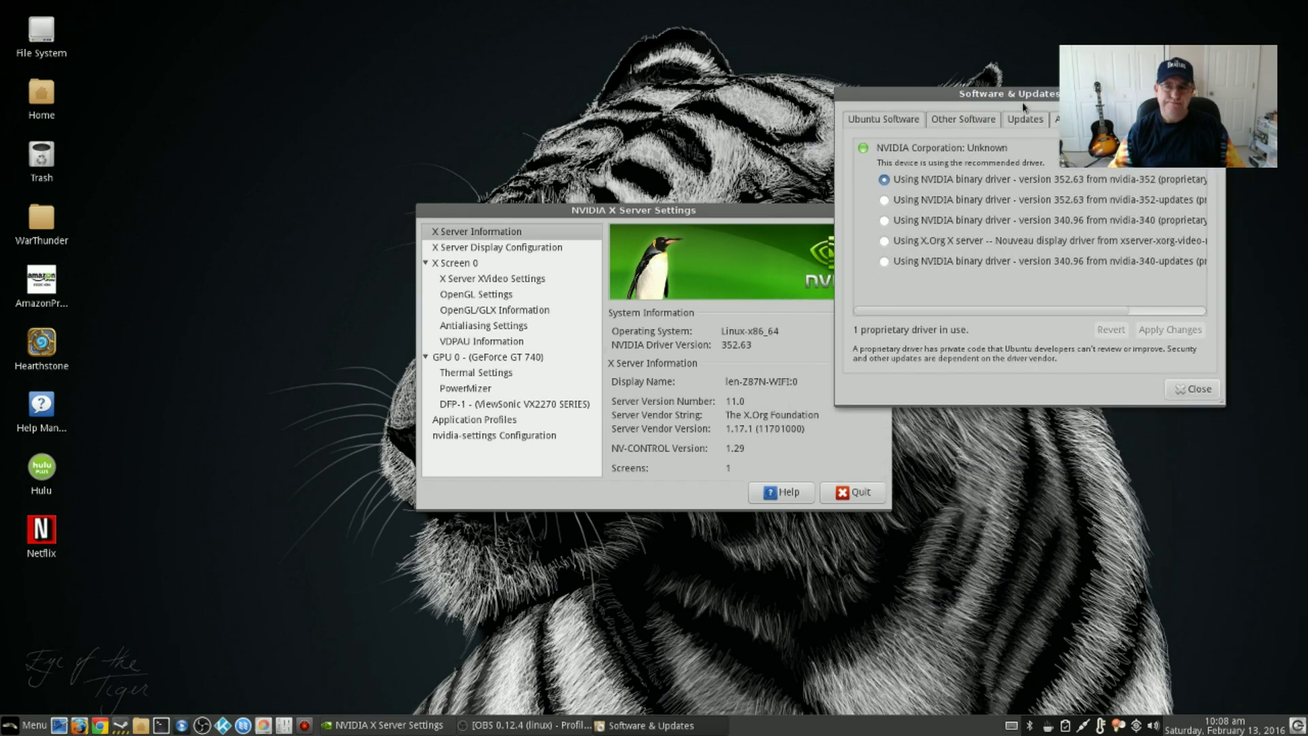